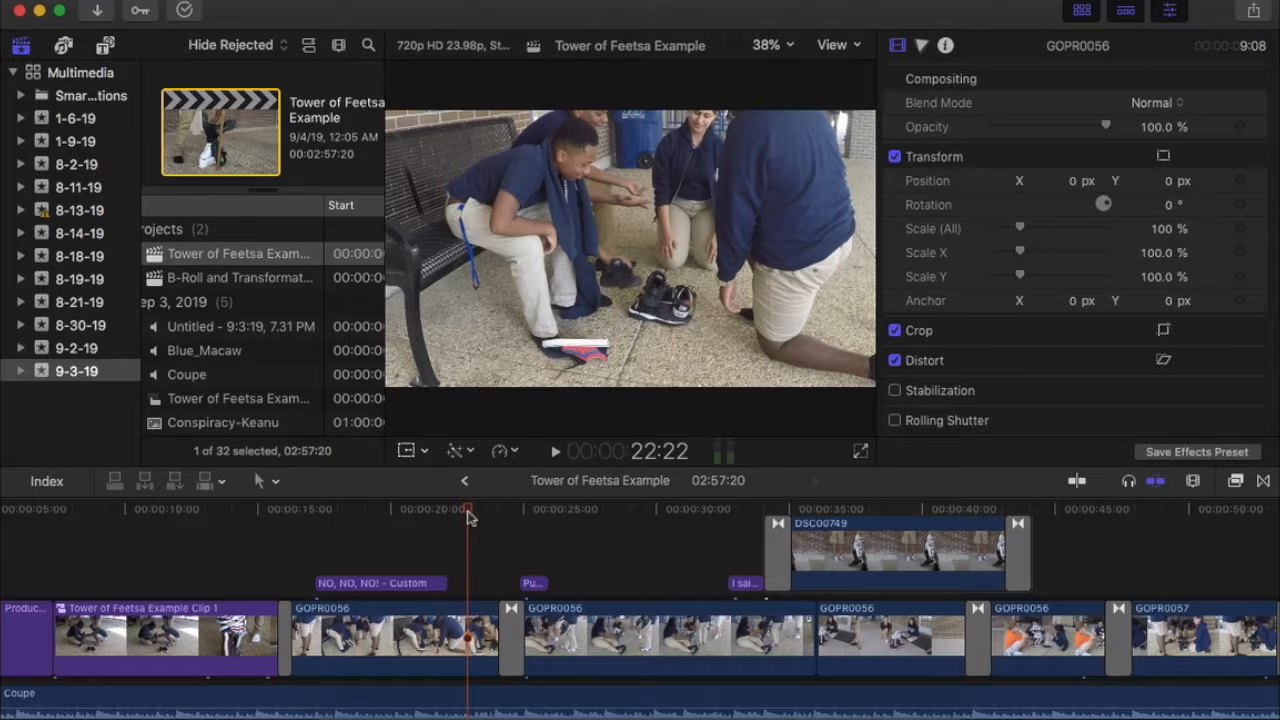
Play the Tower of Feetsa Example timeline from about 23:08 through the transition between the first two GOPR0056 clips
left_click(450, 658)
scroll(450, 658, "right", 2)
scroll(450, 658, "down", 3)
scroll(450, 658, "left", 1)
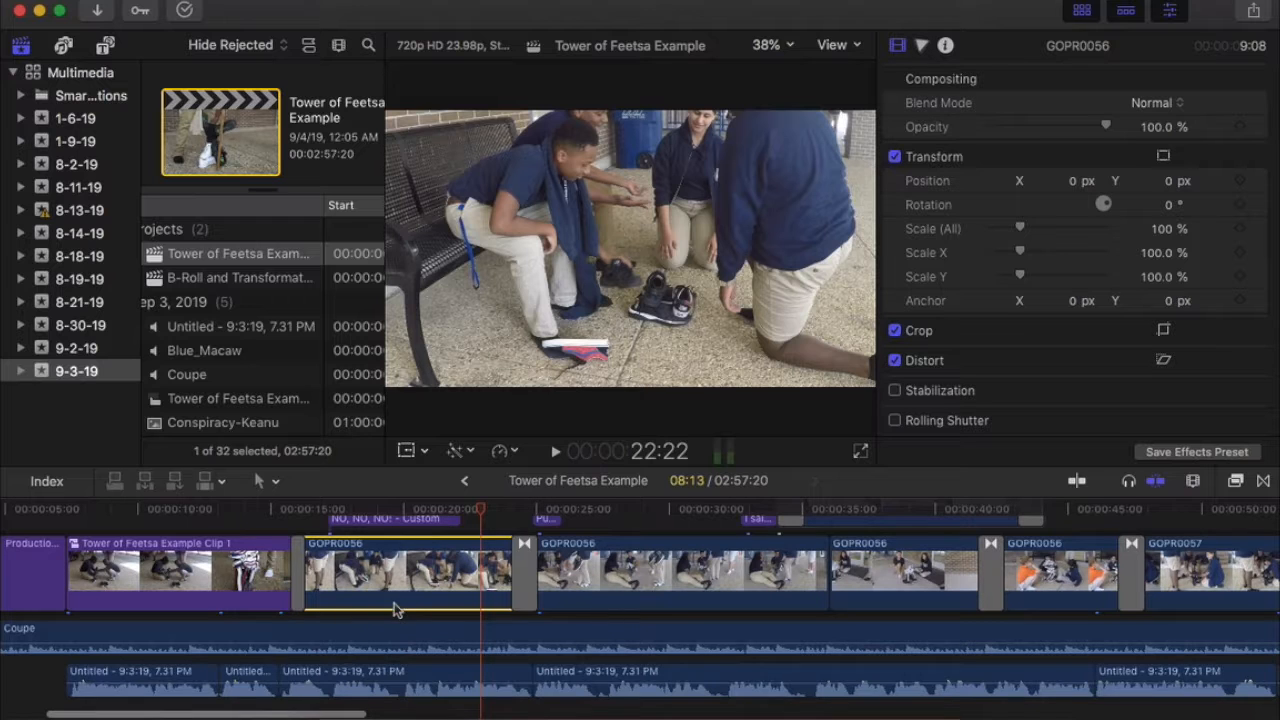
scroll(495, 602, "up", 1)
scroll(495, 602, "right", 1)
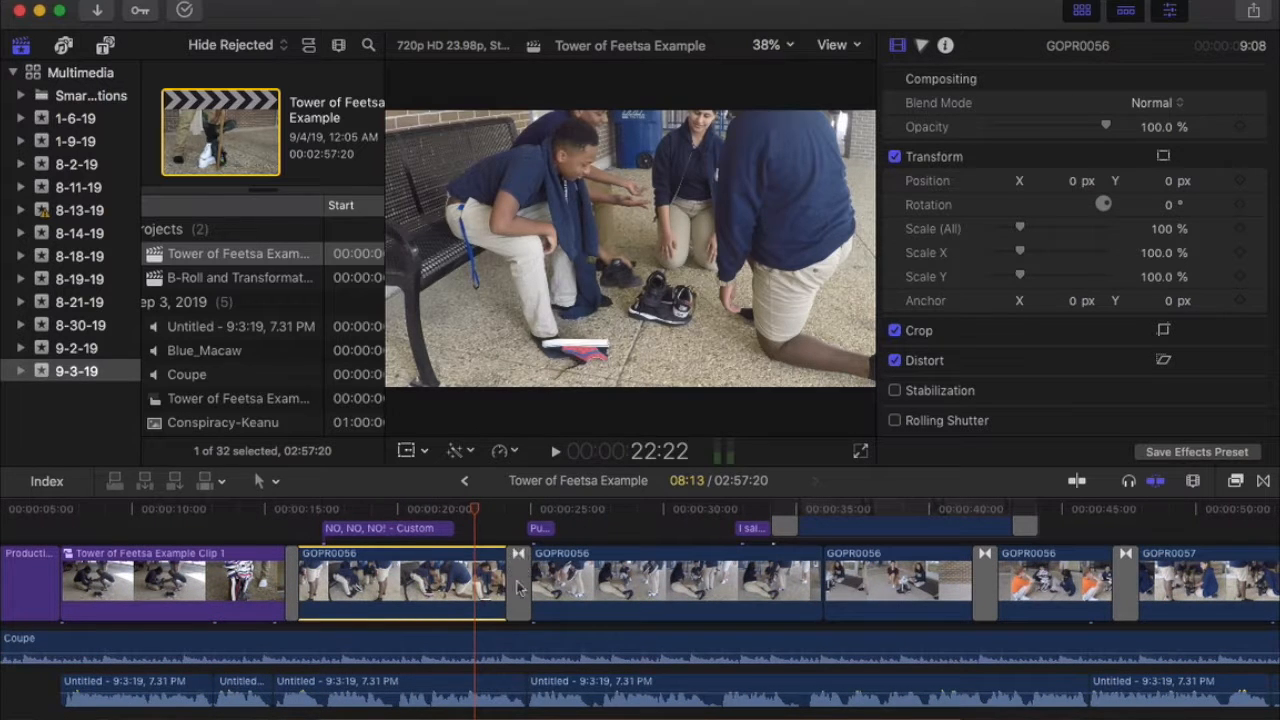
left_click_drag(492, 510, 488, 514)
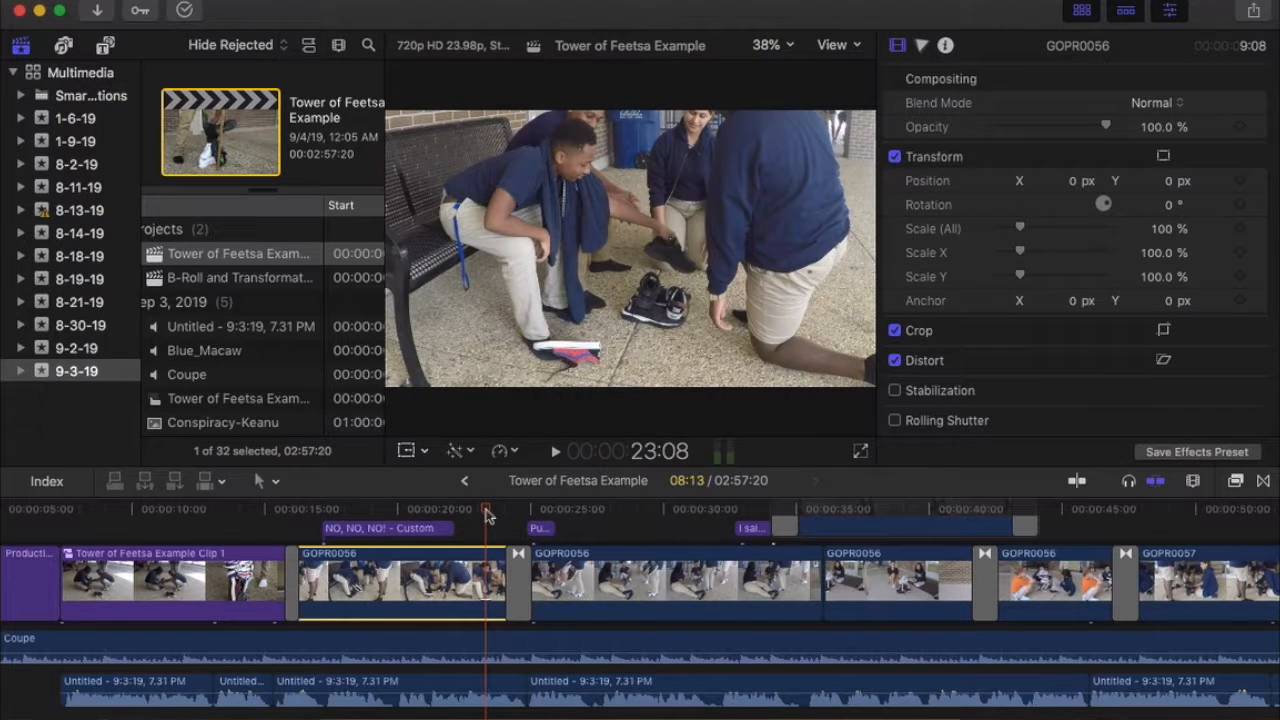
key("space")
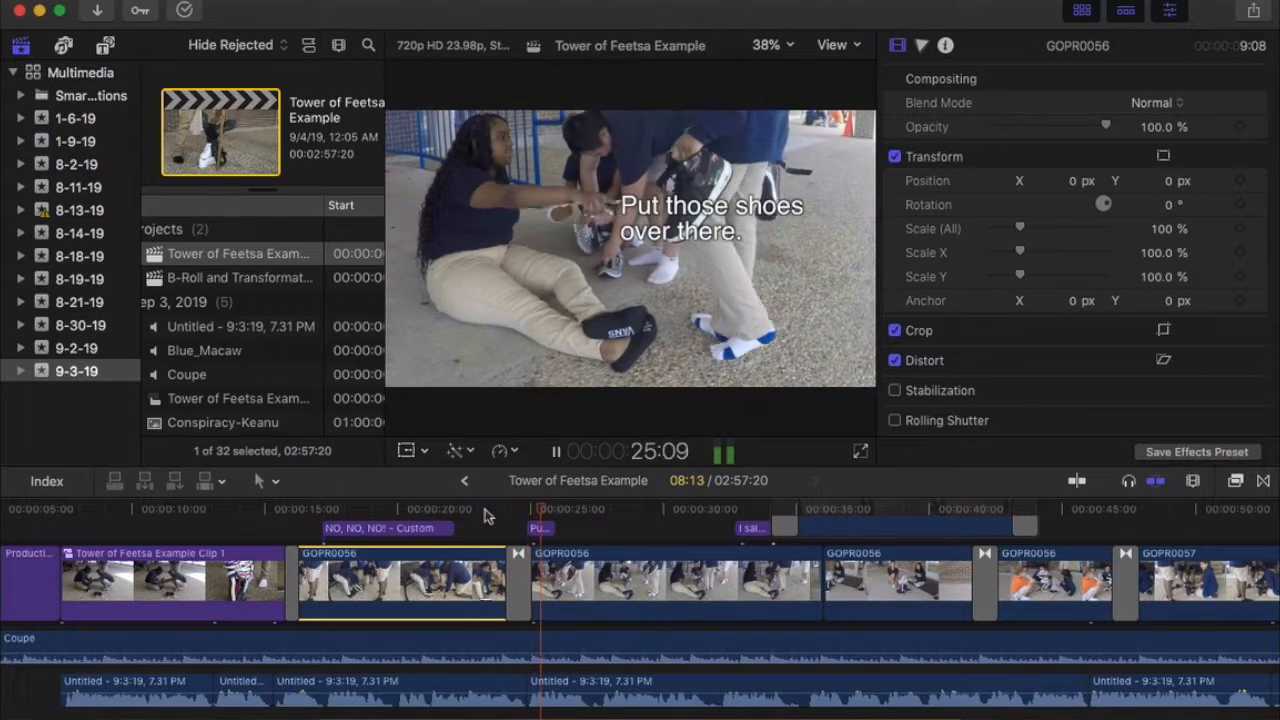
key("space")
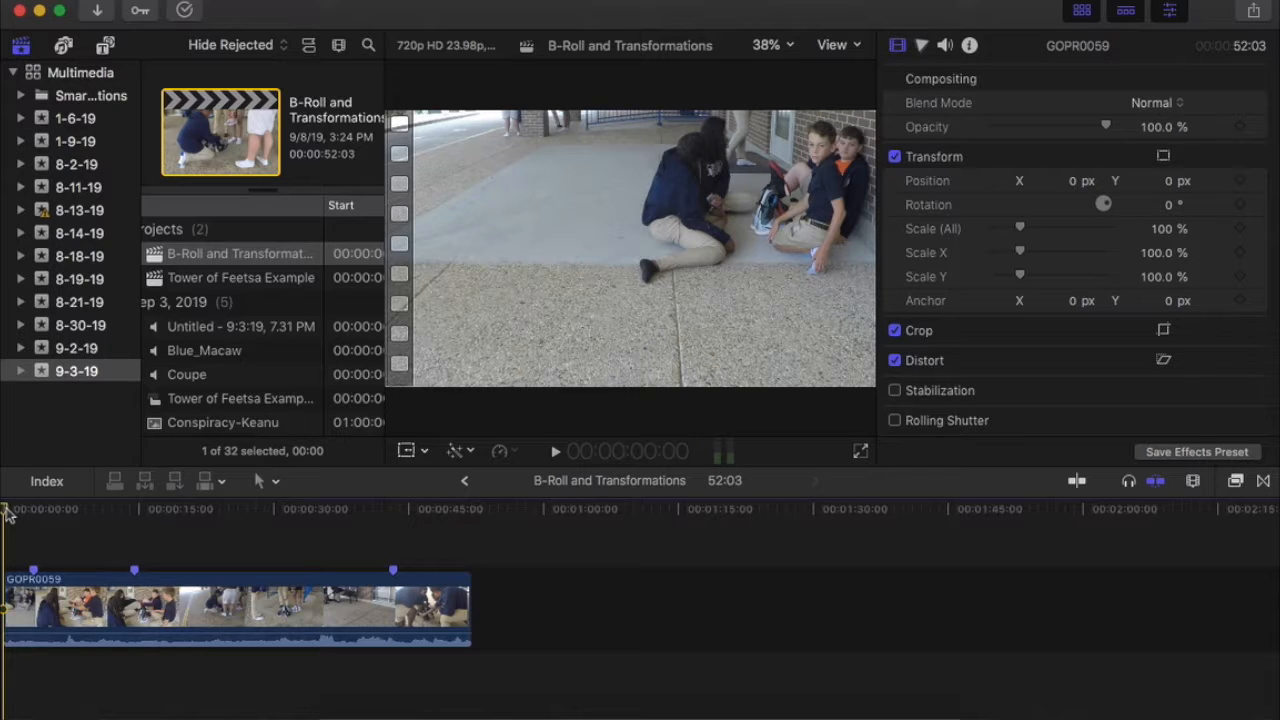
left_click(242, 613)
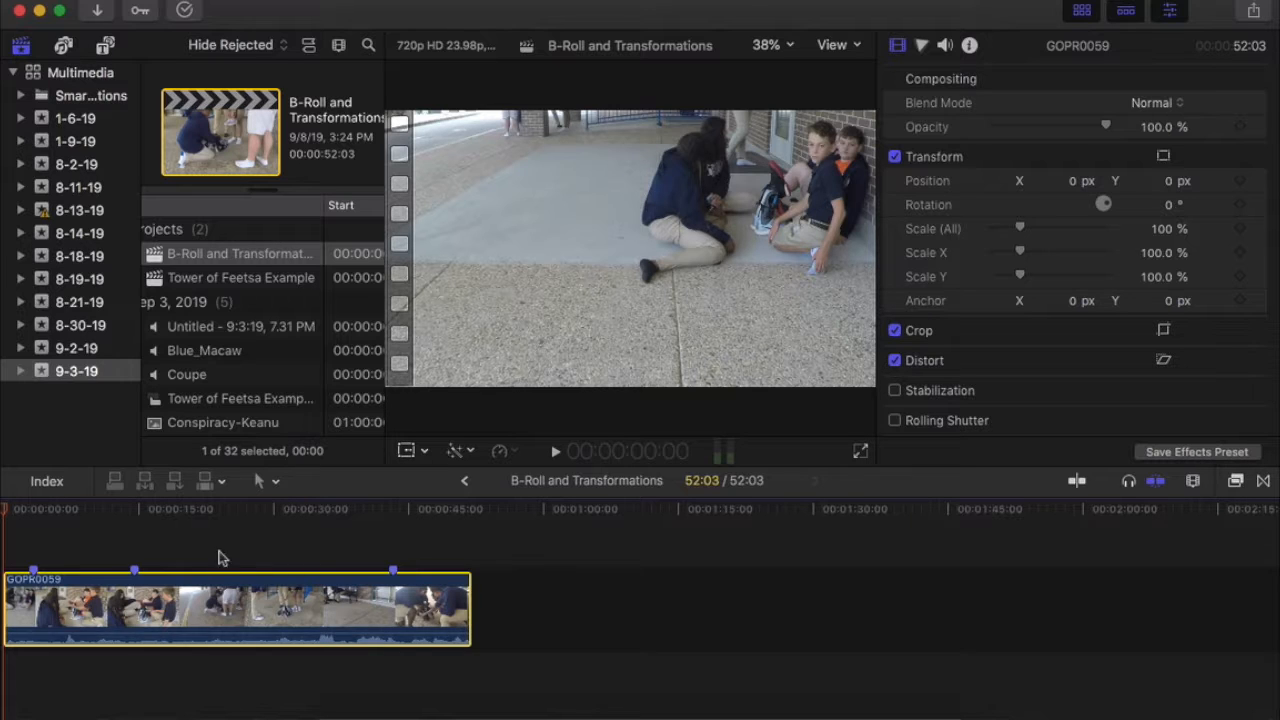
right_click(181, 600)
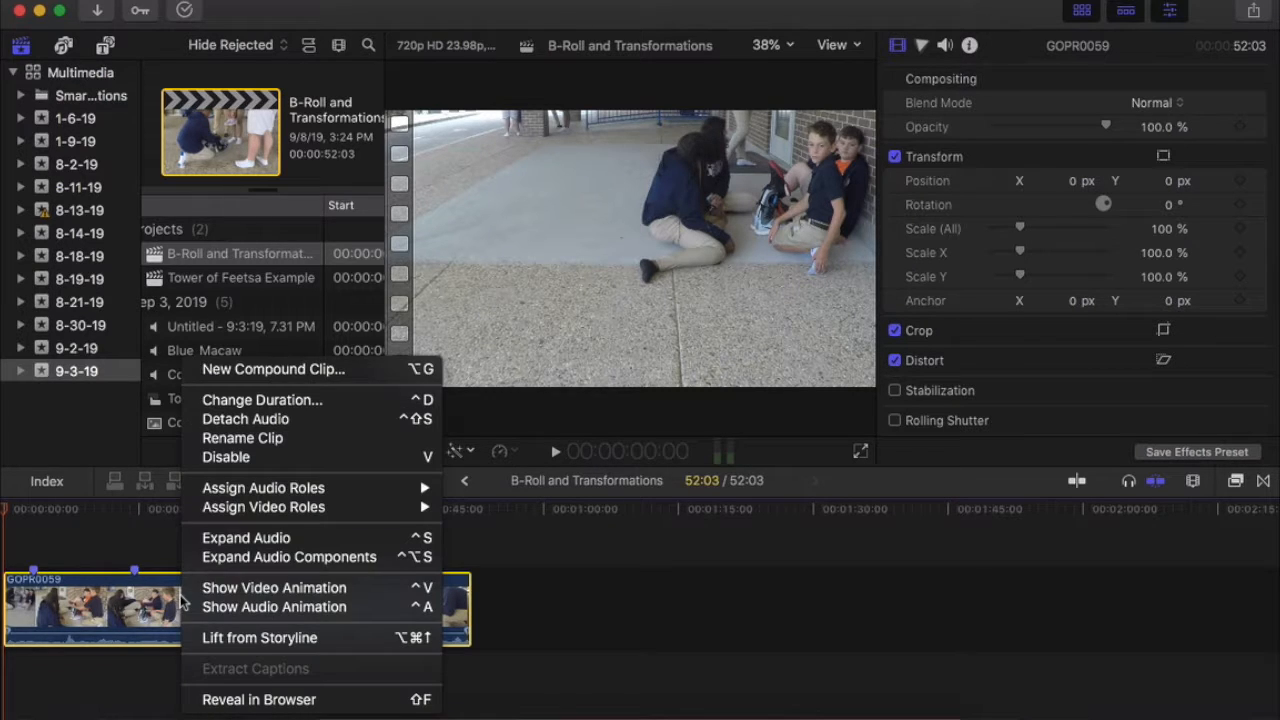
left_click(507, 527)
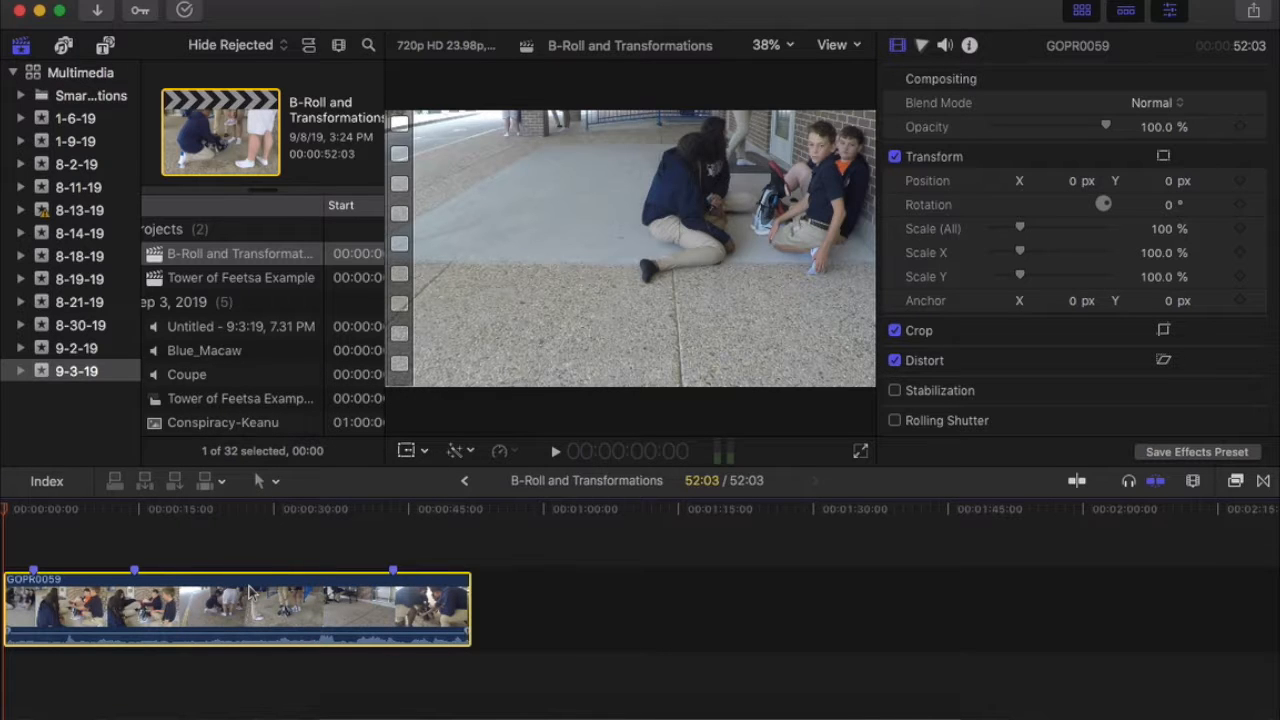
right_click(249, 593)
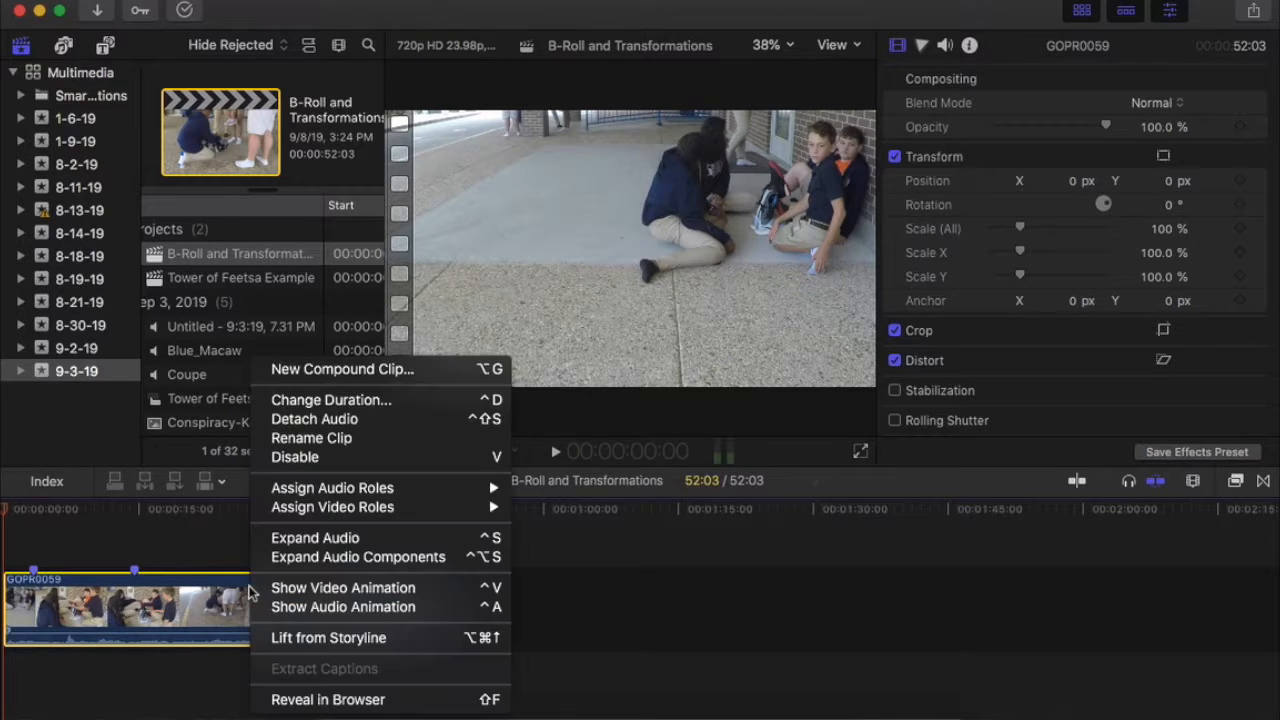
left_click(210, 533)
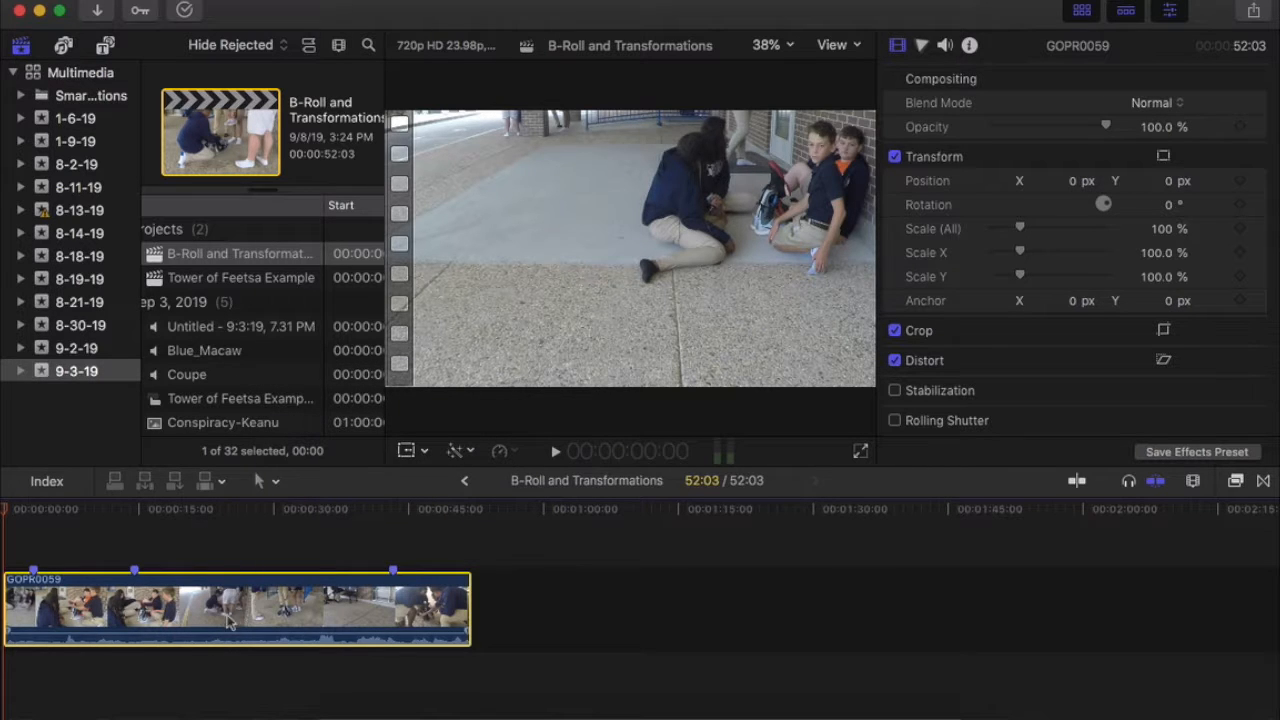
right_click(228, 621)
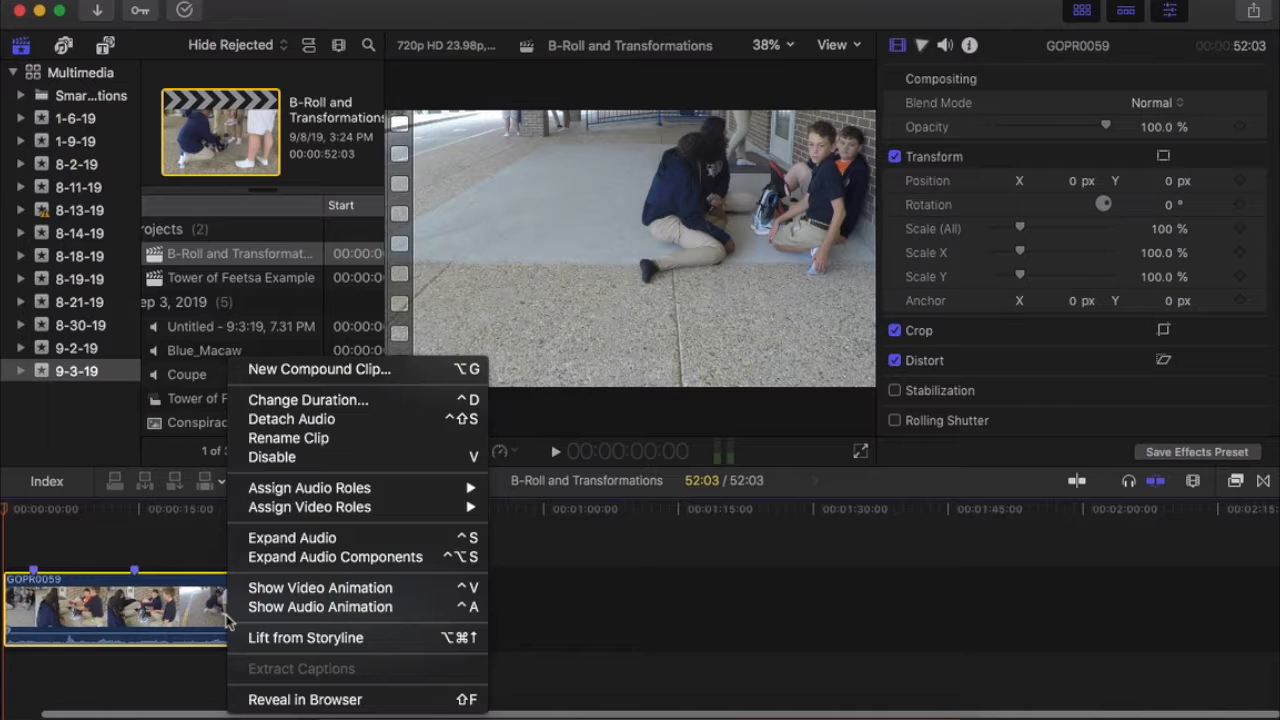
left_click(209, 545)
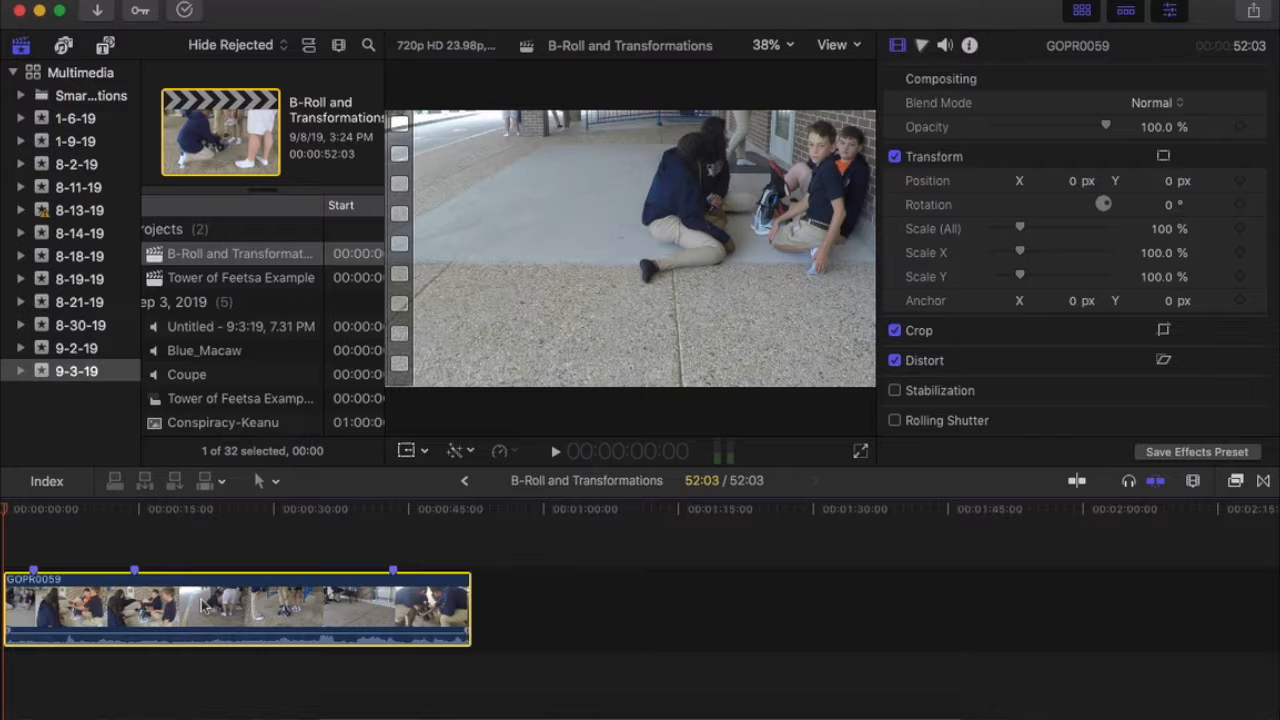
Detach the audio from the GOPR0059 clip and delete the detached audio
right_click(201, 606)
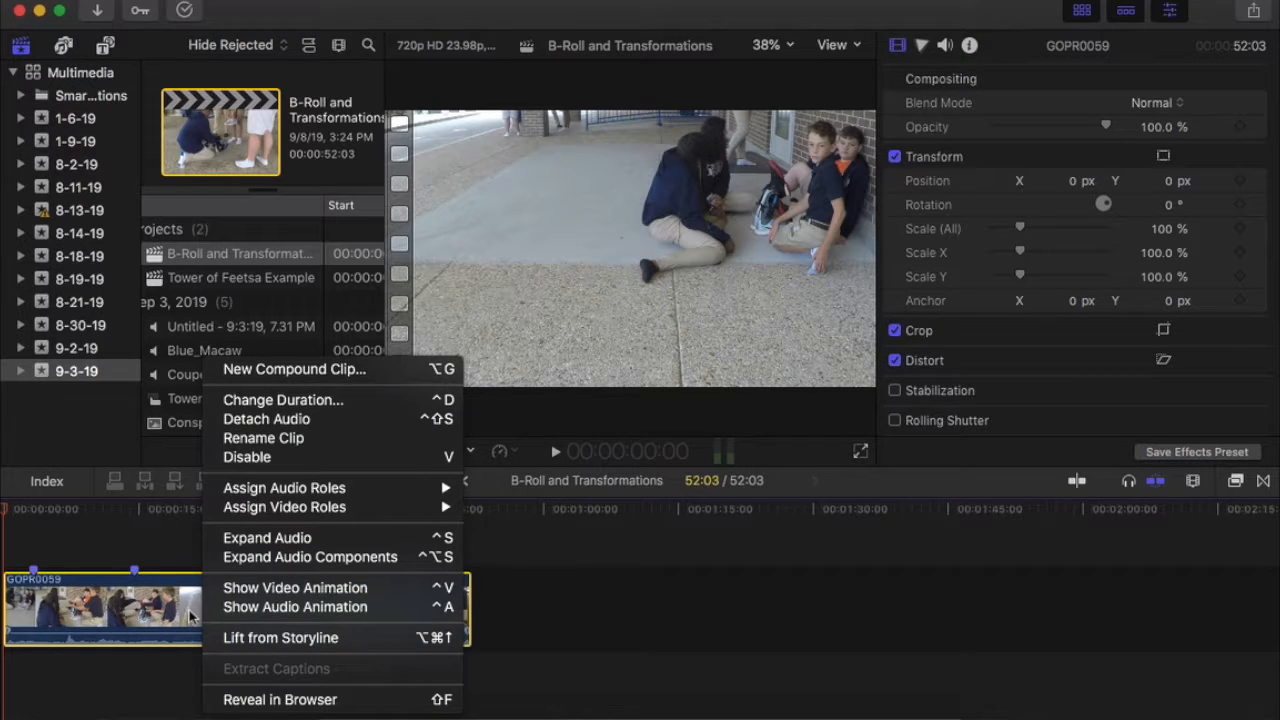
left_click(283, 424)
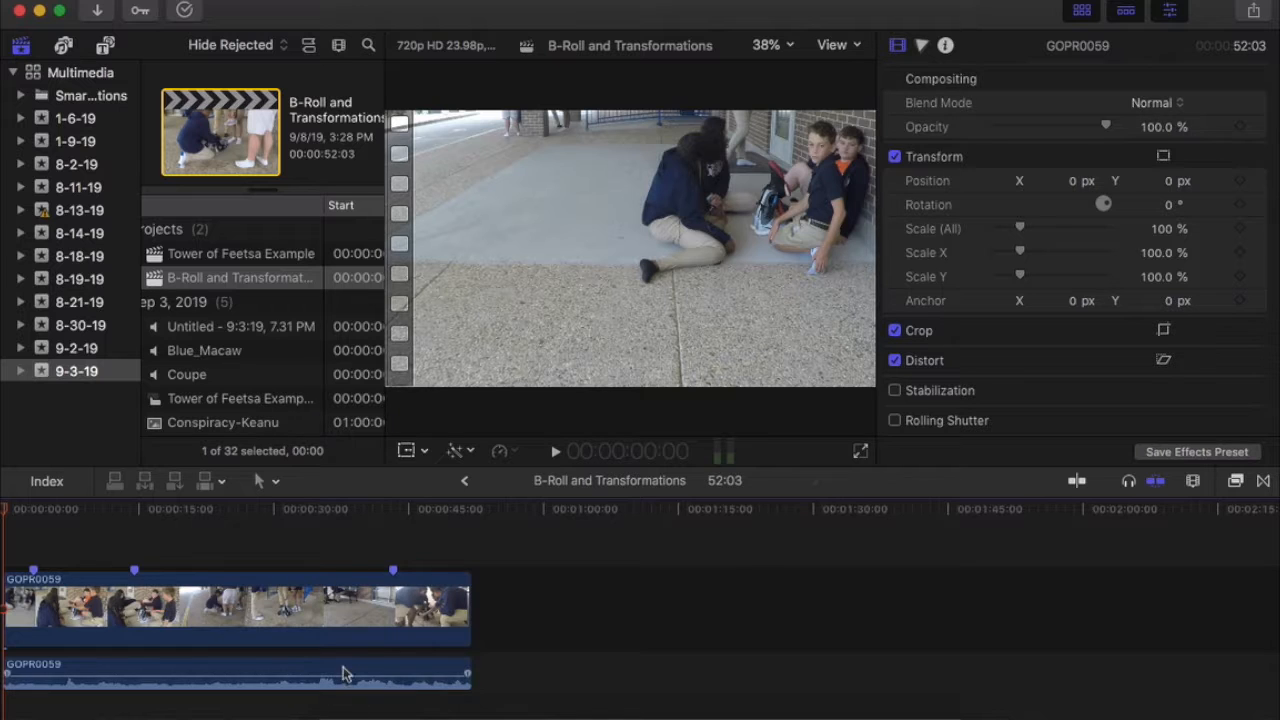
left_click(344, 671)
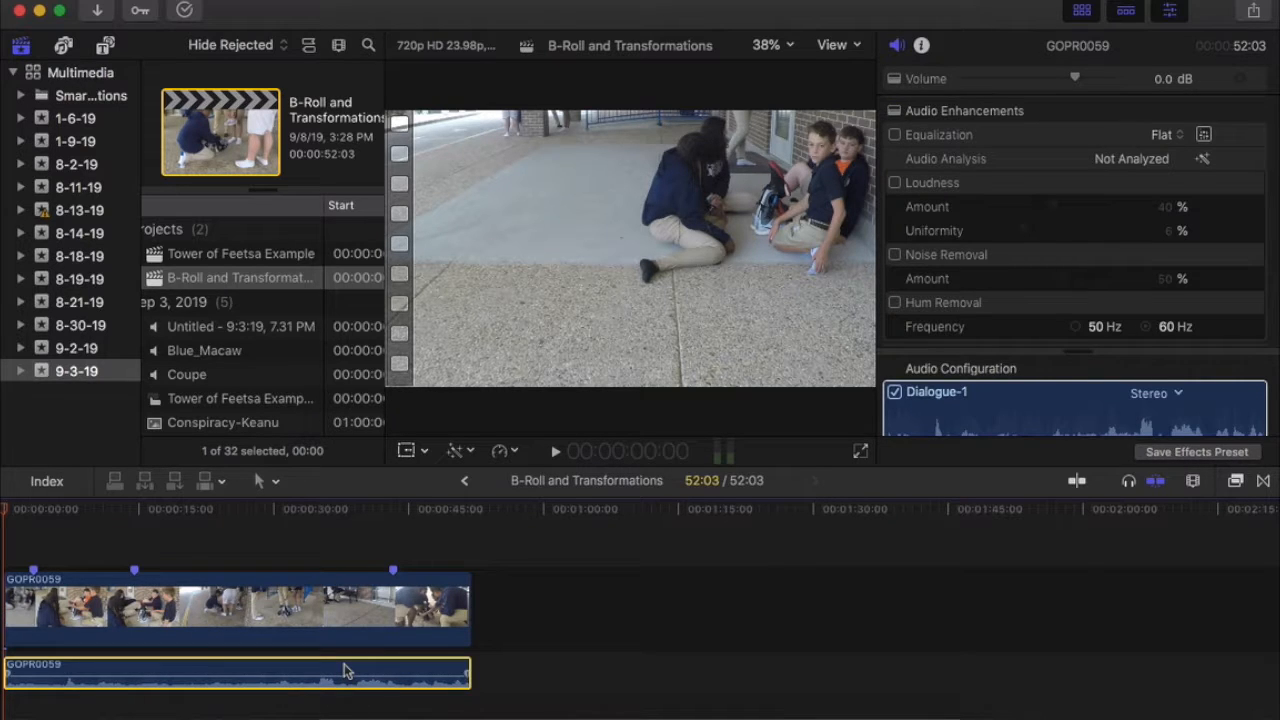
key("BackSpace")
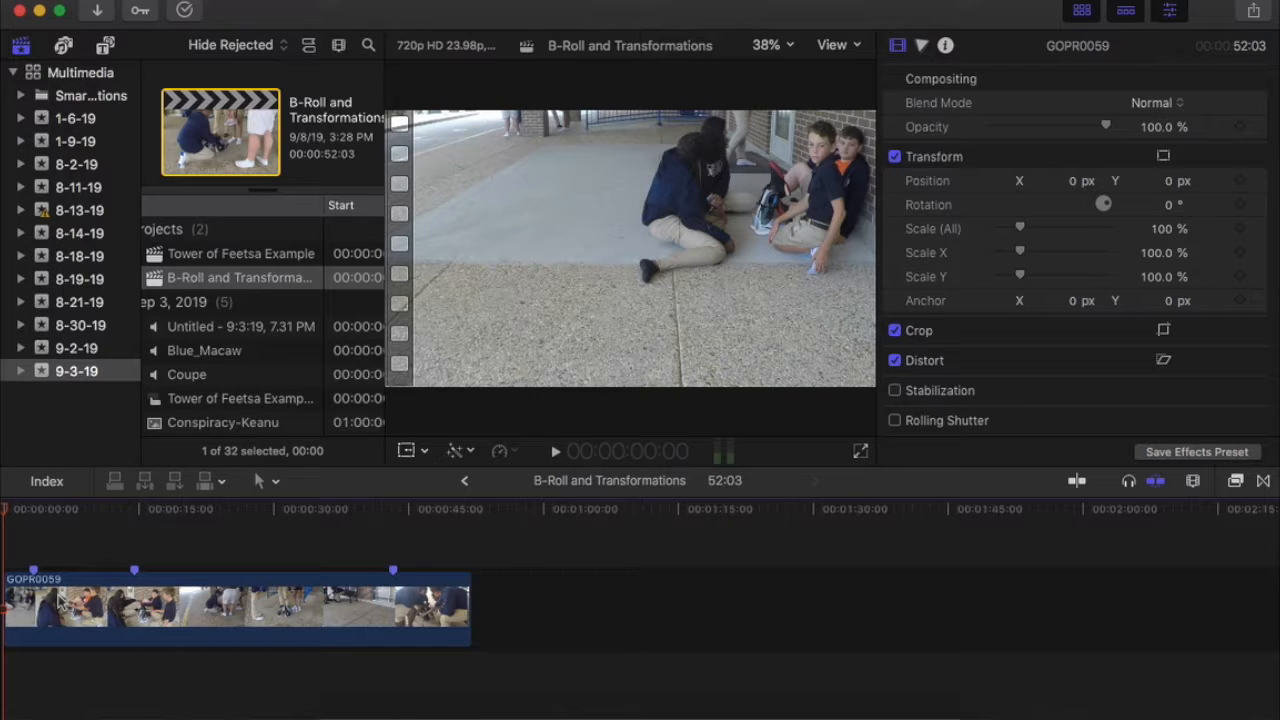
Split the GOPR0059 clip at its second marker, at 14:14
left_click(33, 510)
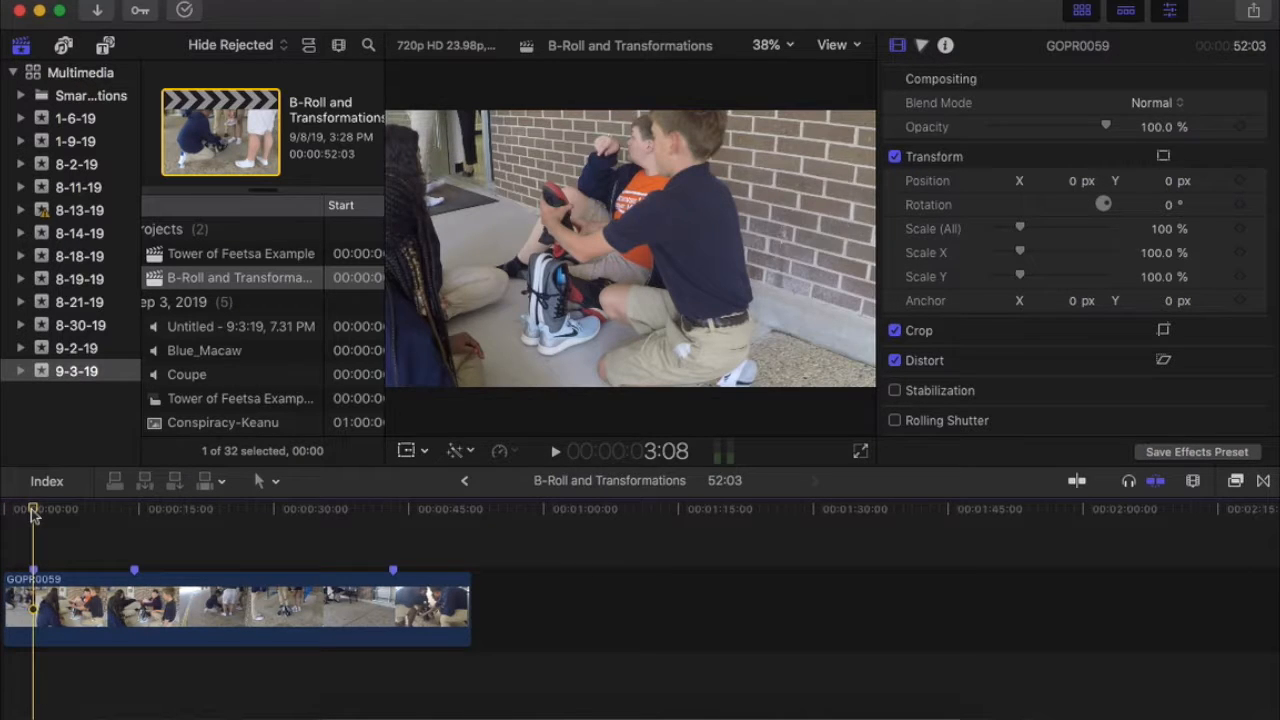
left_click_drag(34, 515, 132, 535)
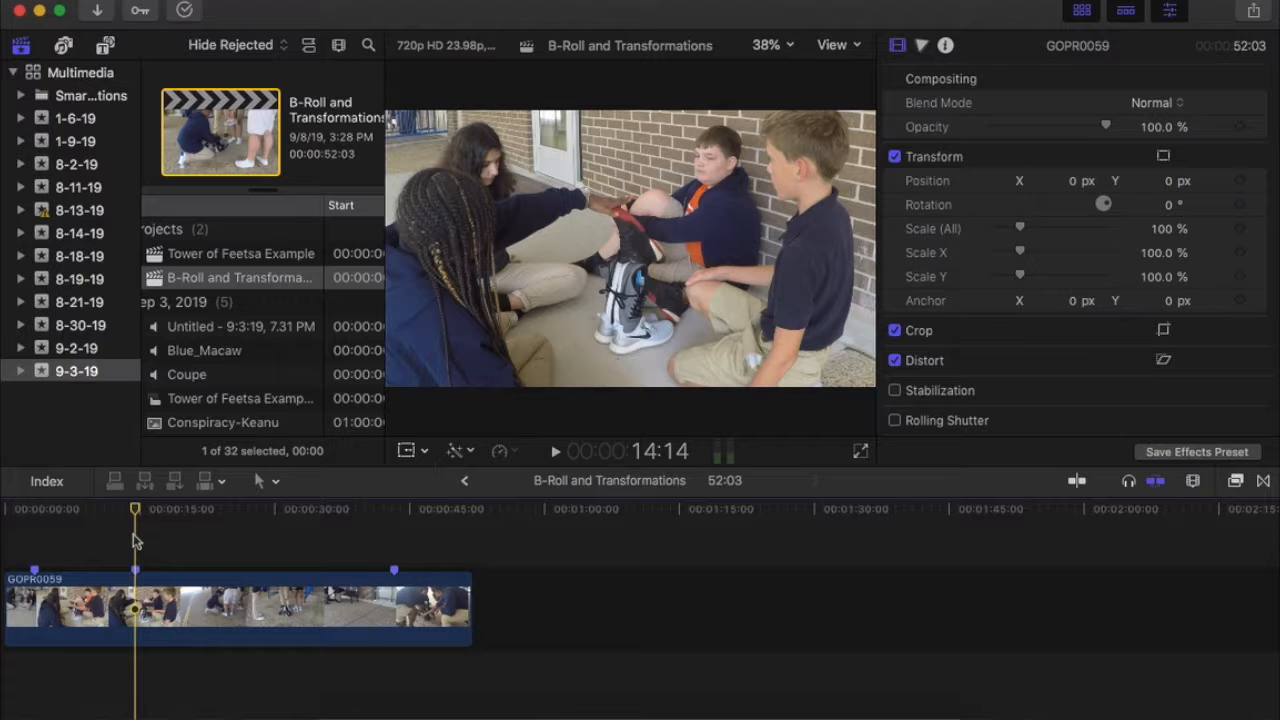
key("super+b")
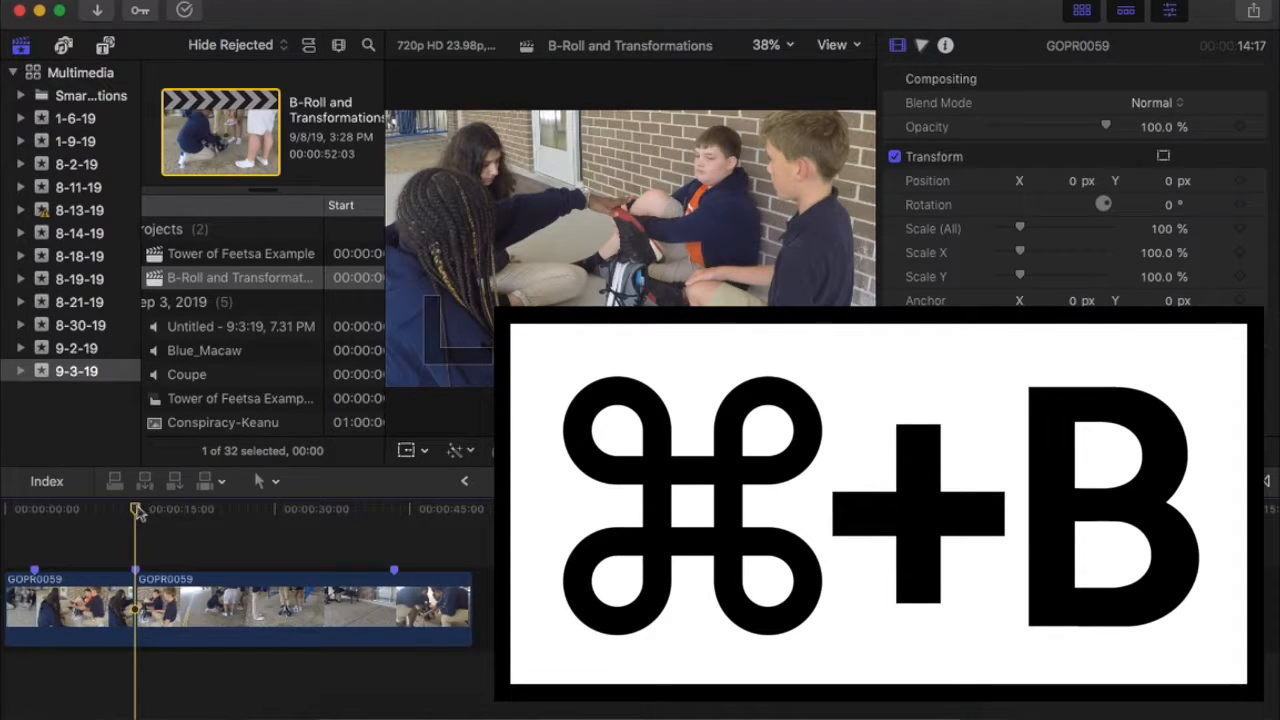
Split the GOPR0059 footage at the third marker and delete the section between the two cuts
left_click_drag(136, 510, 175, 516)
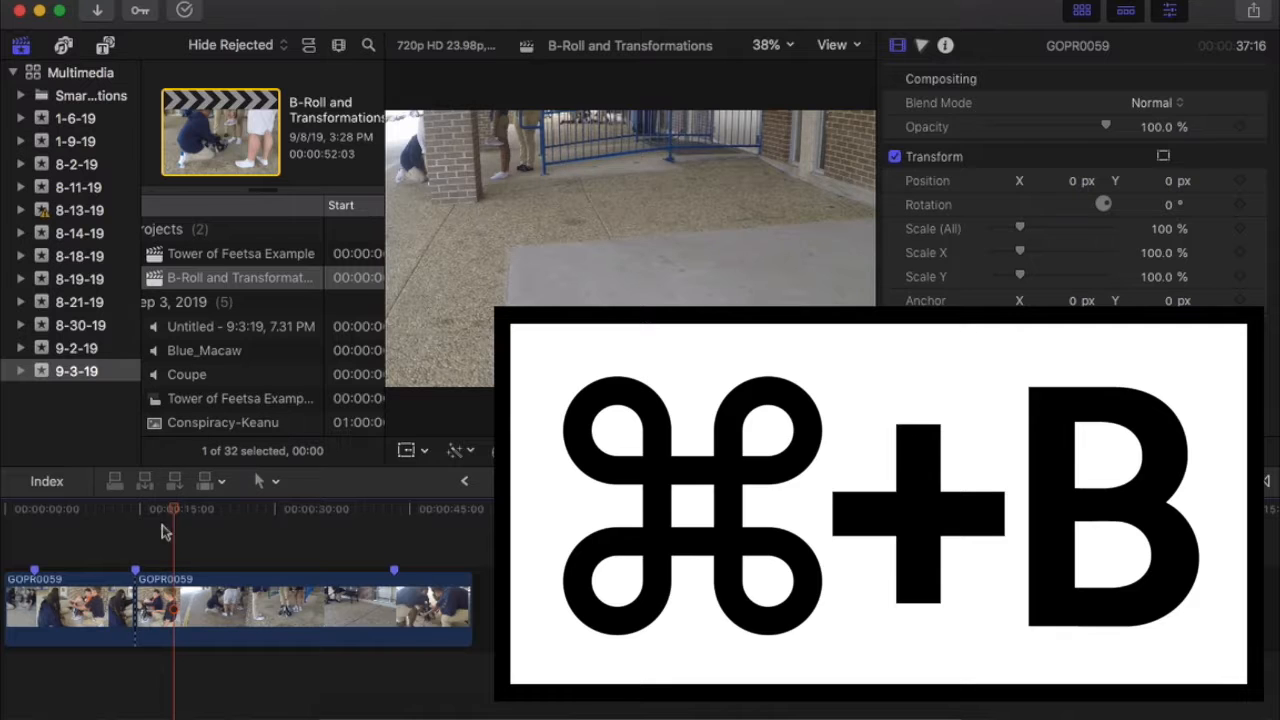
left_click_drag(176, 513, 387, 546)
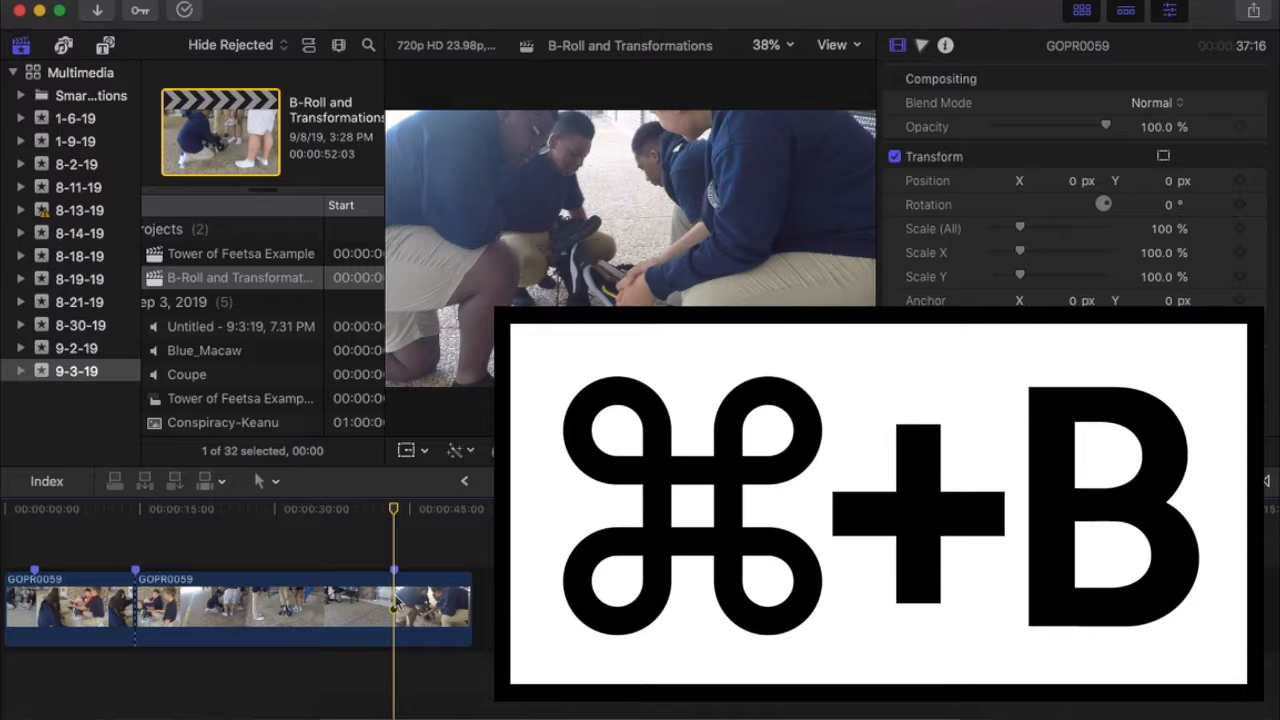
key("super+b")
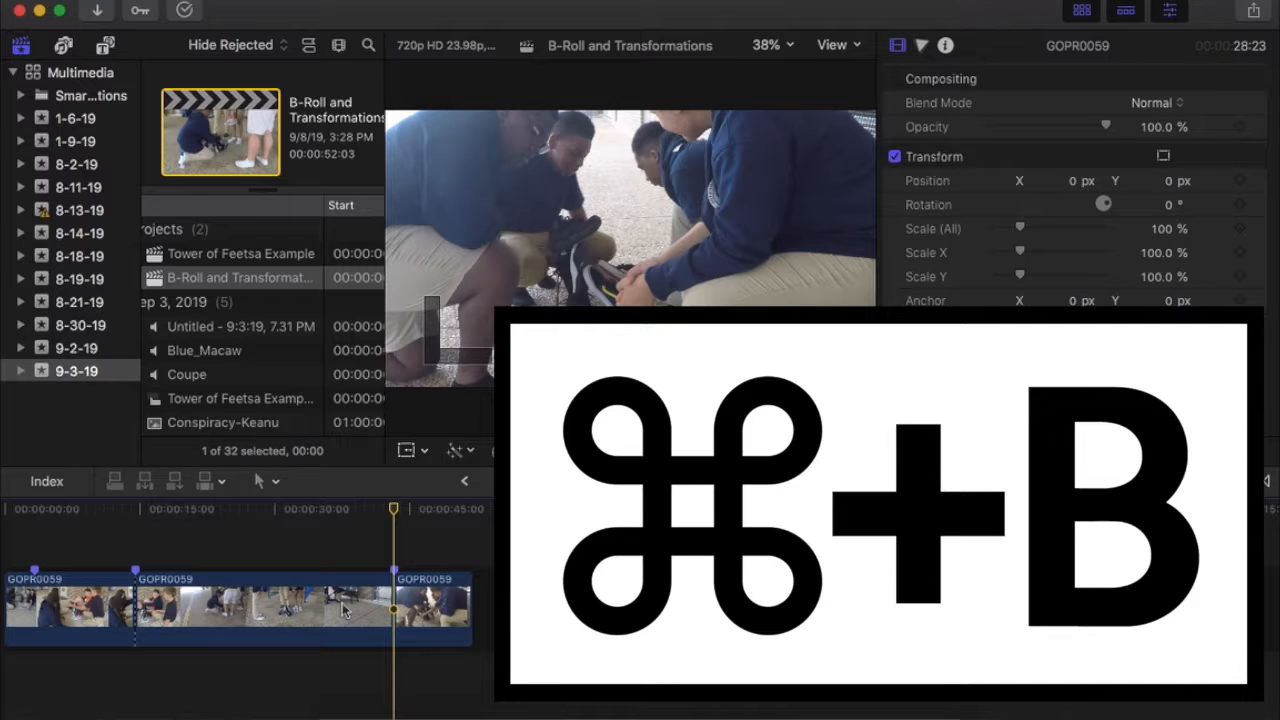
left_click(342, 603)
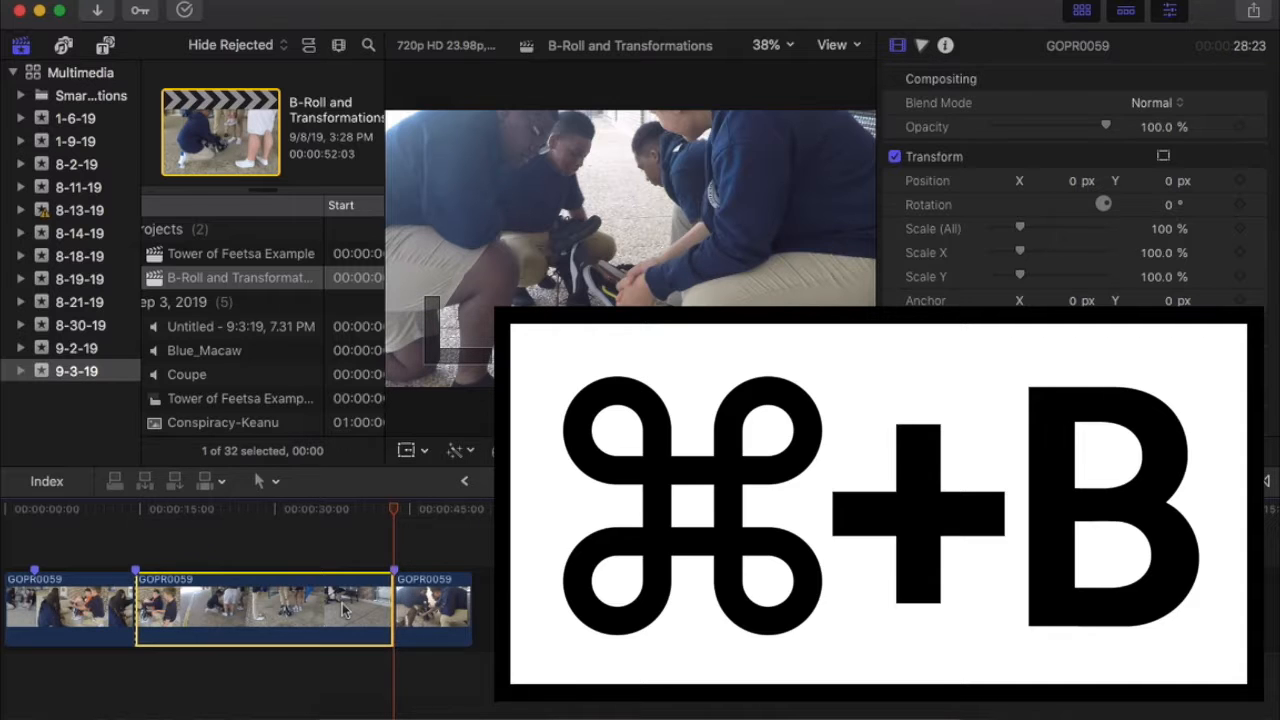
key("Delete")
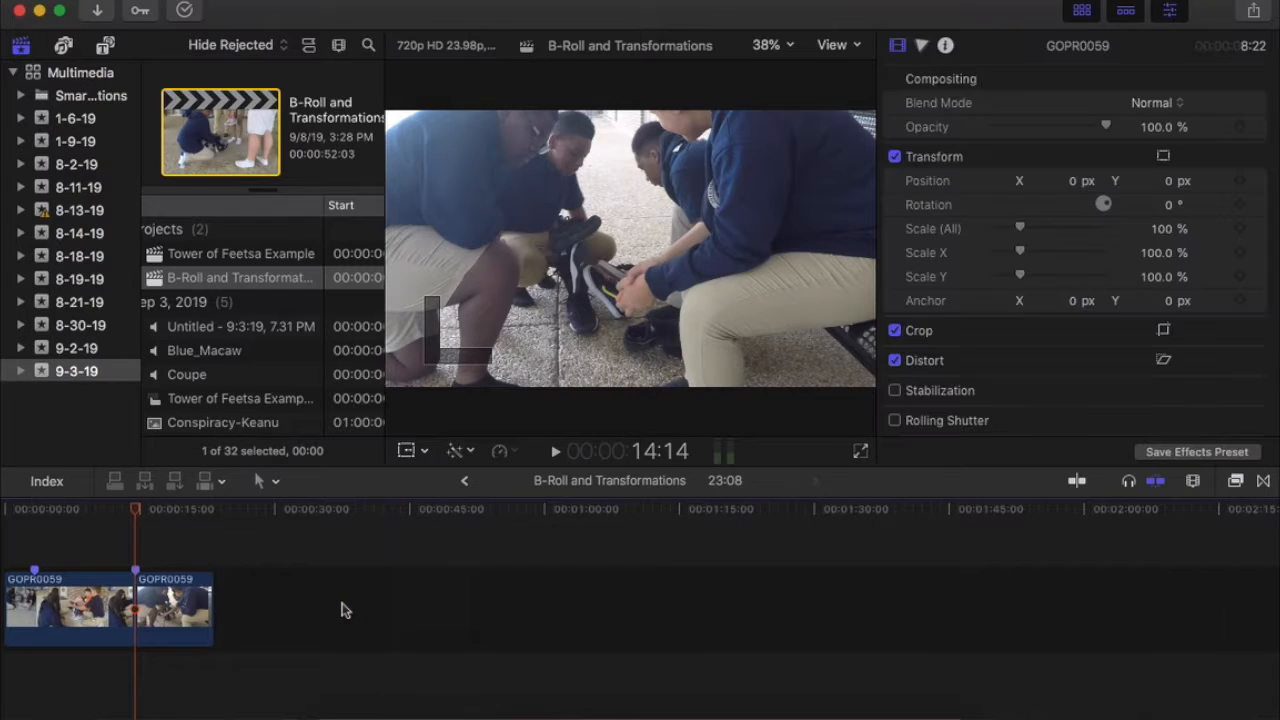
Review the cut between the two remaining GOPR0059 clips and add a Cross Dissolve transition to it at 14:14
left_click(108, 512)
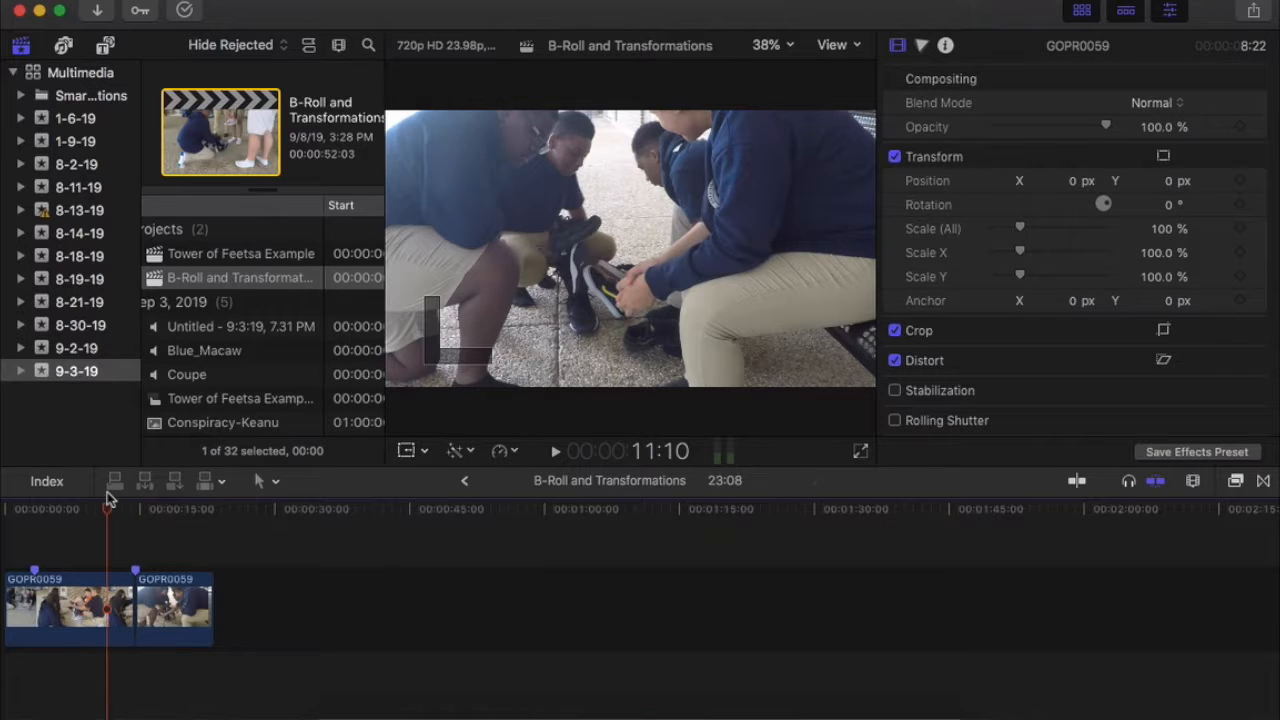
key("space")
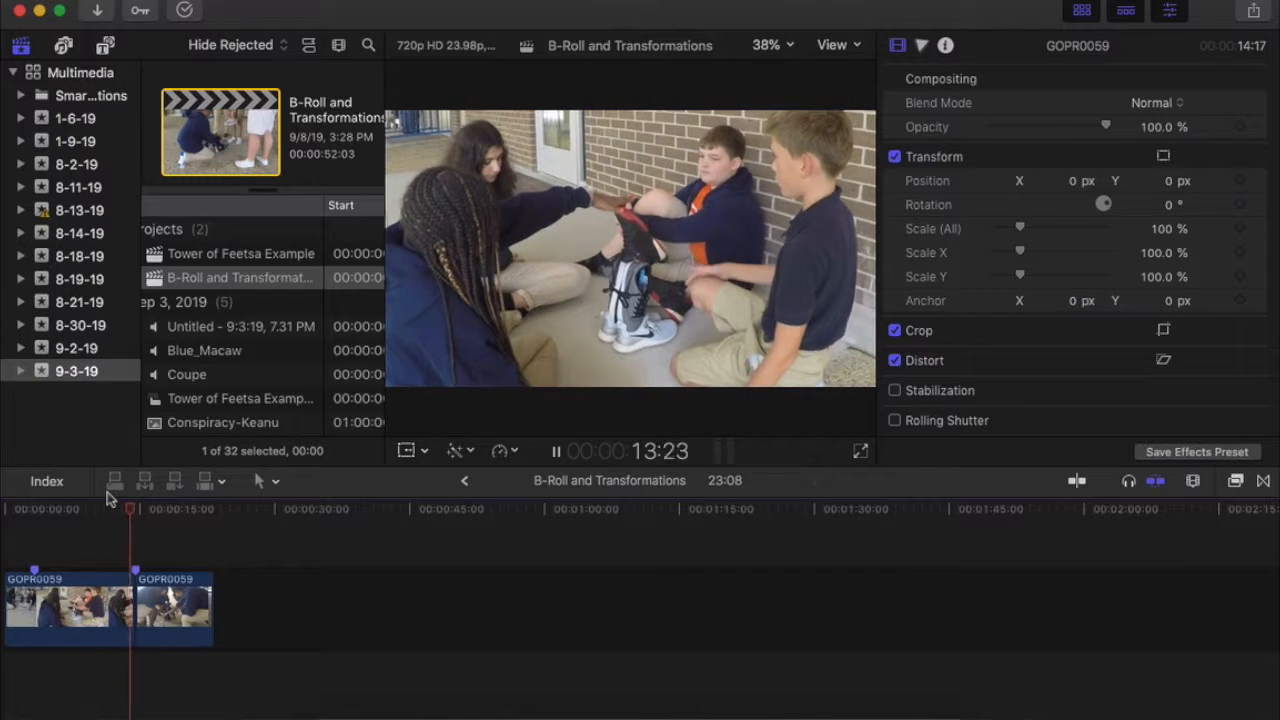
key("space")
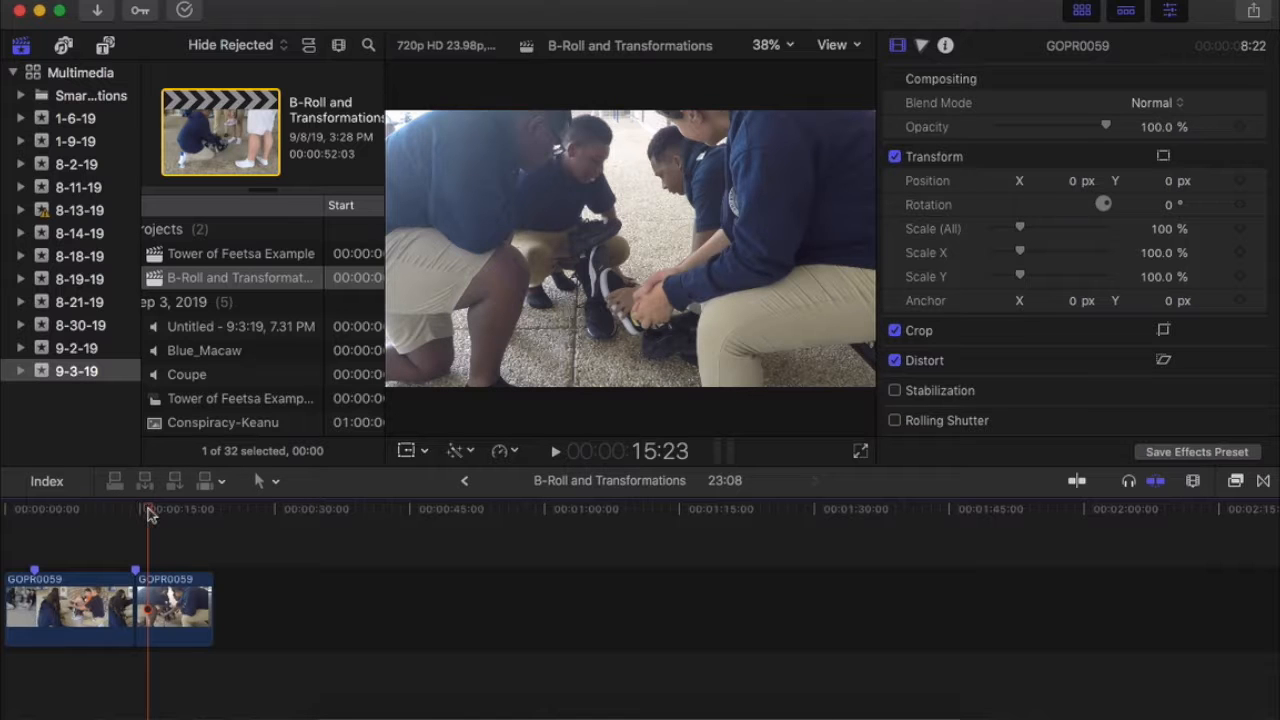
left_click_drag(148, 513, 134, 513)
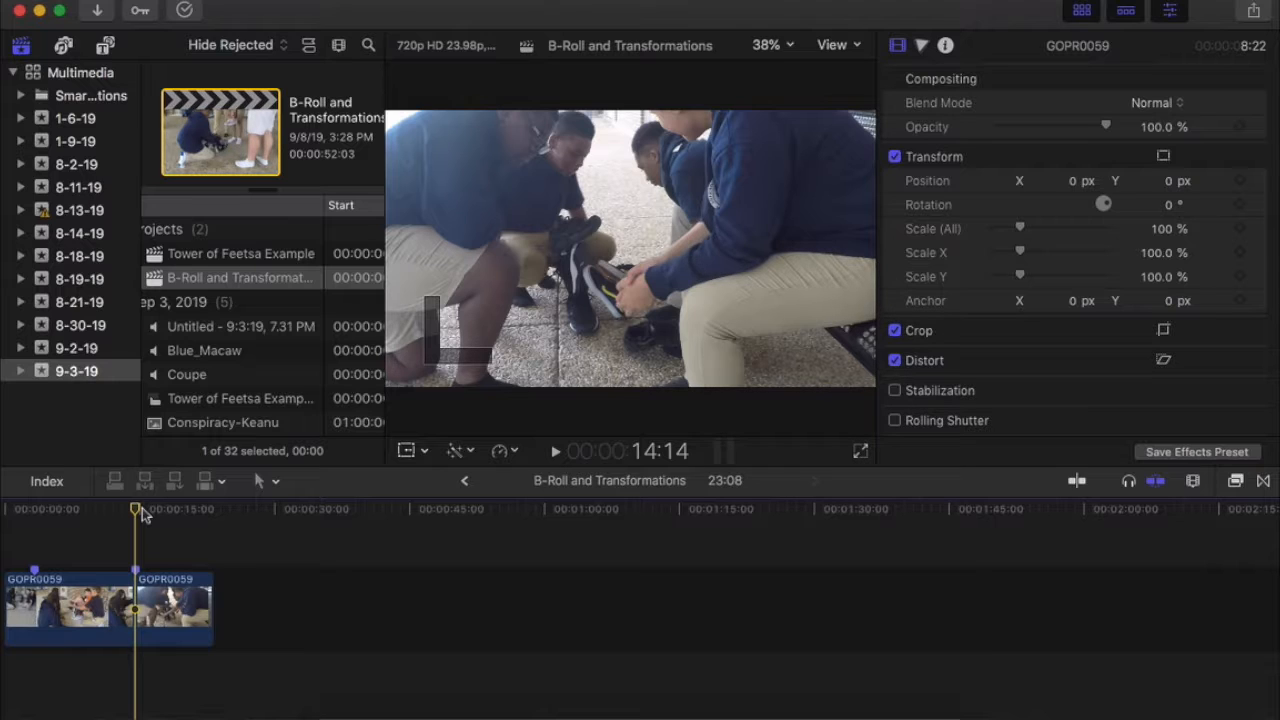
key("super+t")
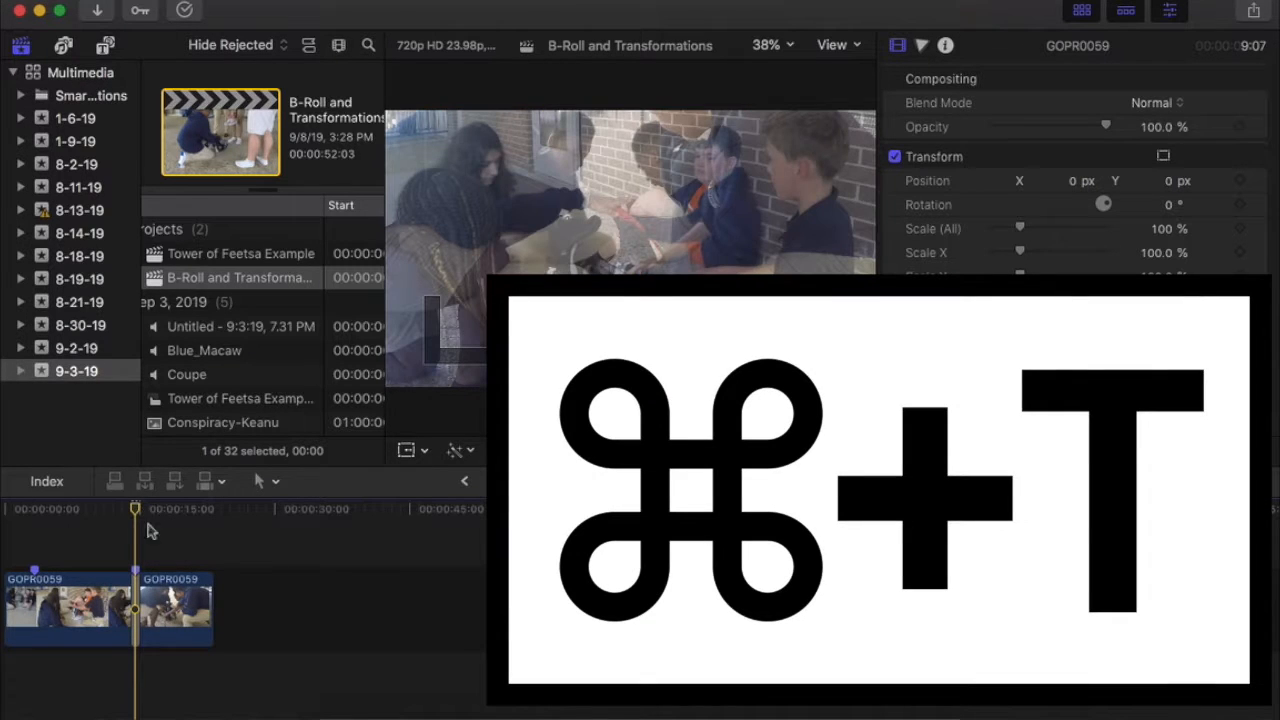
Open the Cross Dissolve between the GOPR0059 clips in the precision editor and examine the footage on both sides of it
left_click_drag(134, 508, 103, 509)
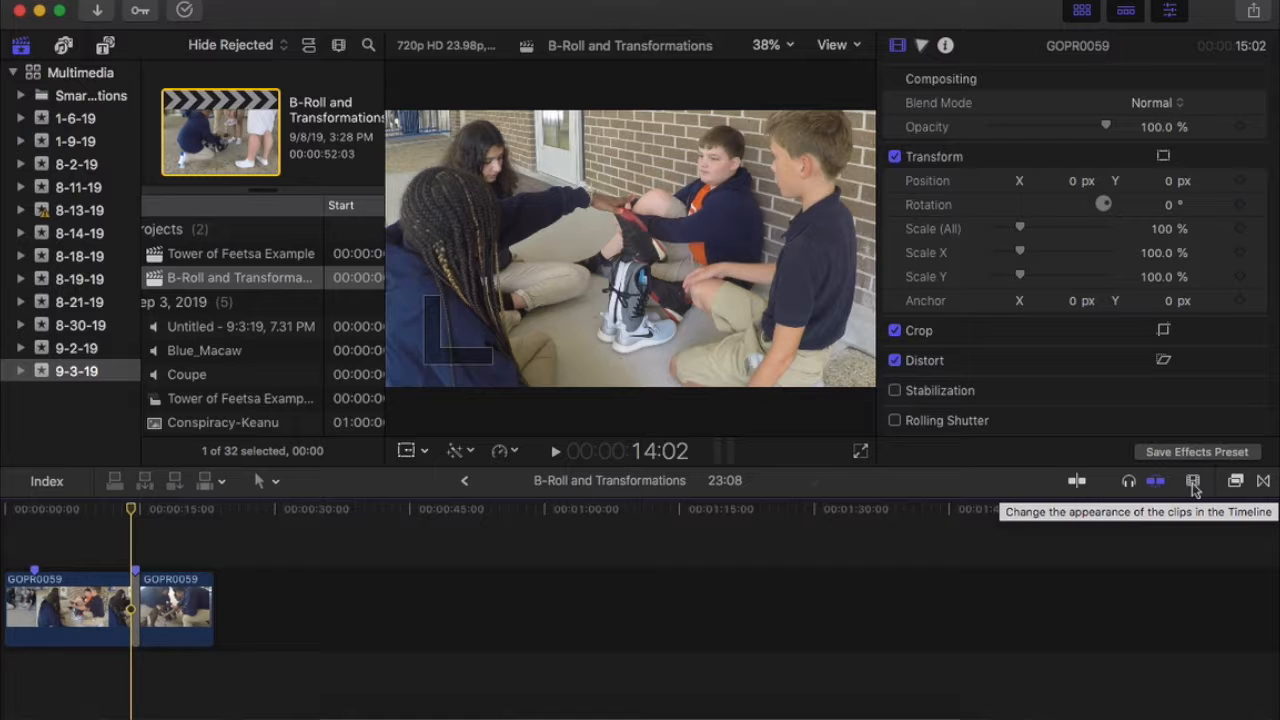
left_click(1193, 483)
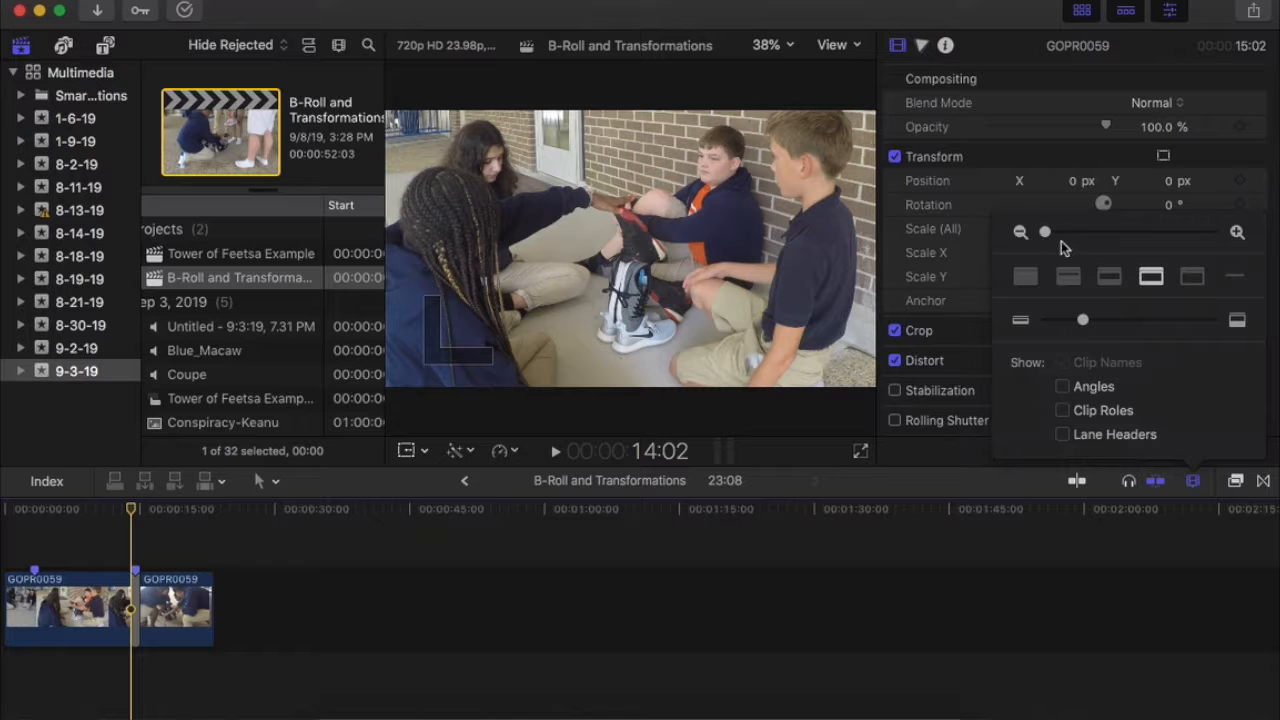
left_click_drag(1044, 234, 1100, 234)
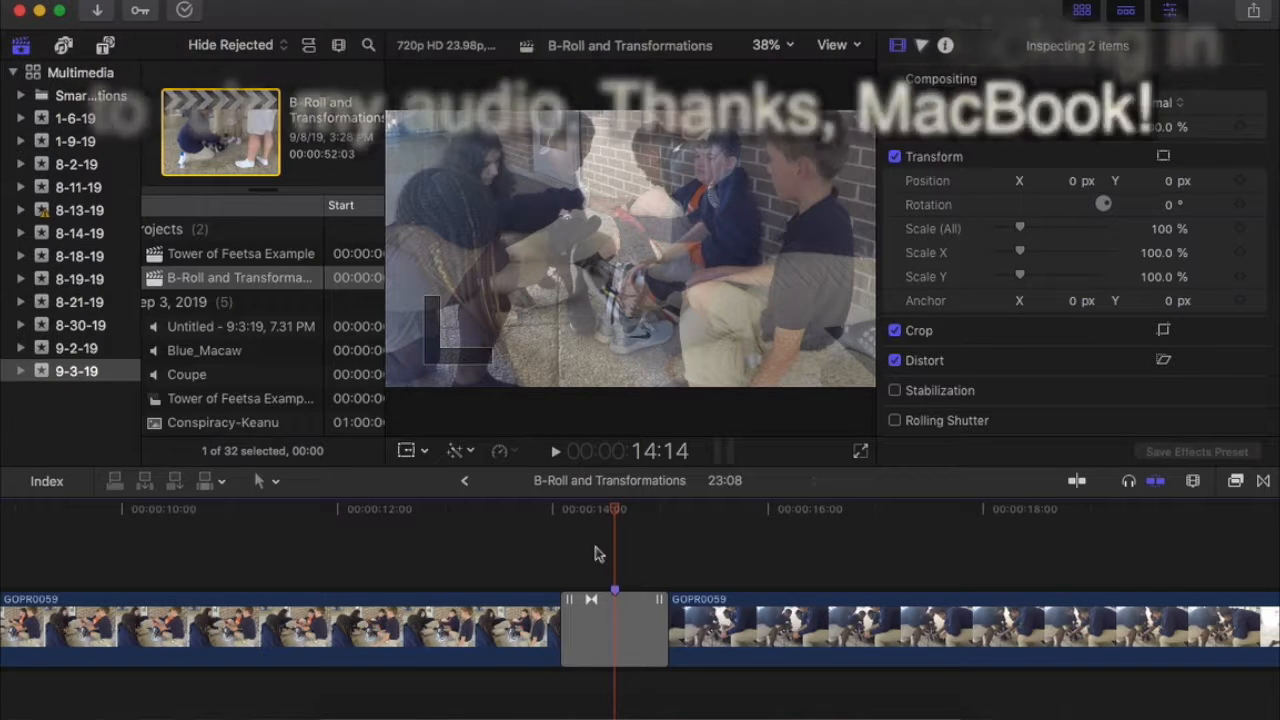
mouse_move(607, 510)
left_mouse_down()
mouse_move(557, 510)
mouse_move(668, 512)
mouse_move(561, 512)
mouse_move(613, 514)
left_mouse_up()
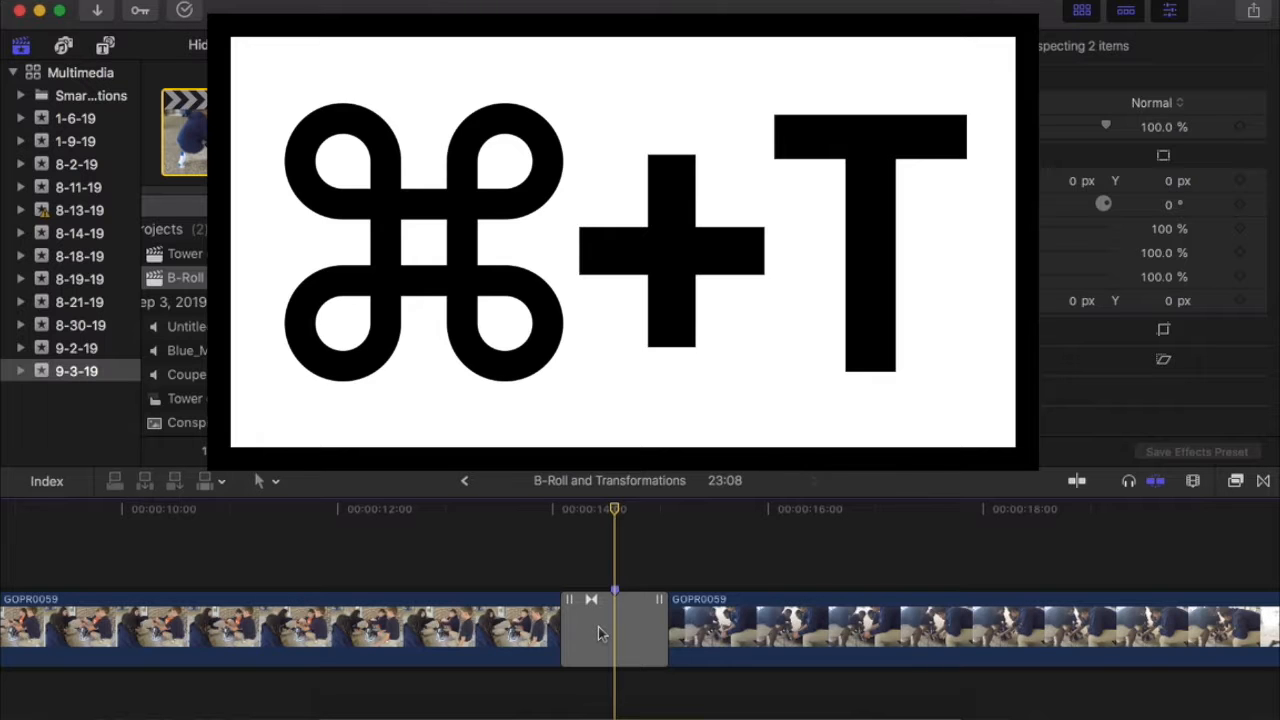
left_click(598, 626)
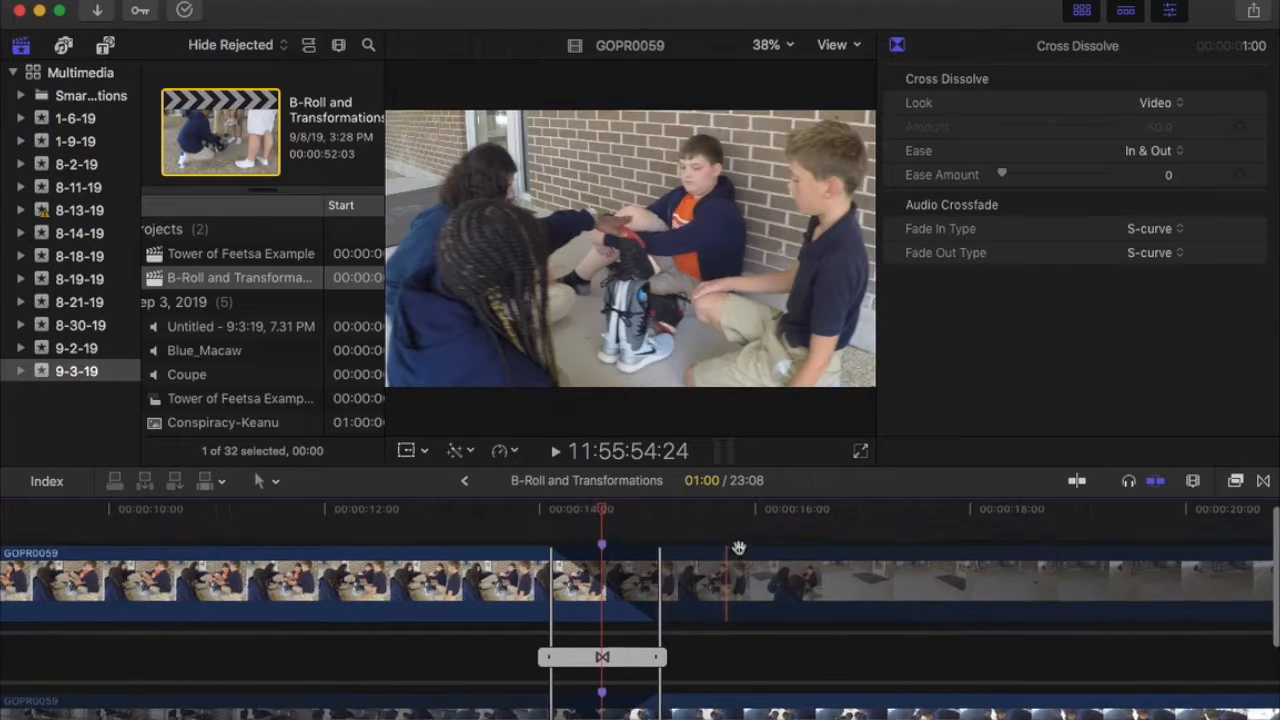
scroll(739, 547, "down", 3)
scroll(739, 547, "up", 3)
scroll(739, 547, "left", 10)
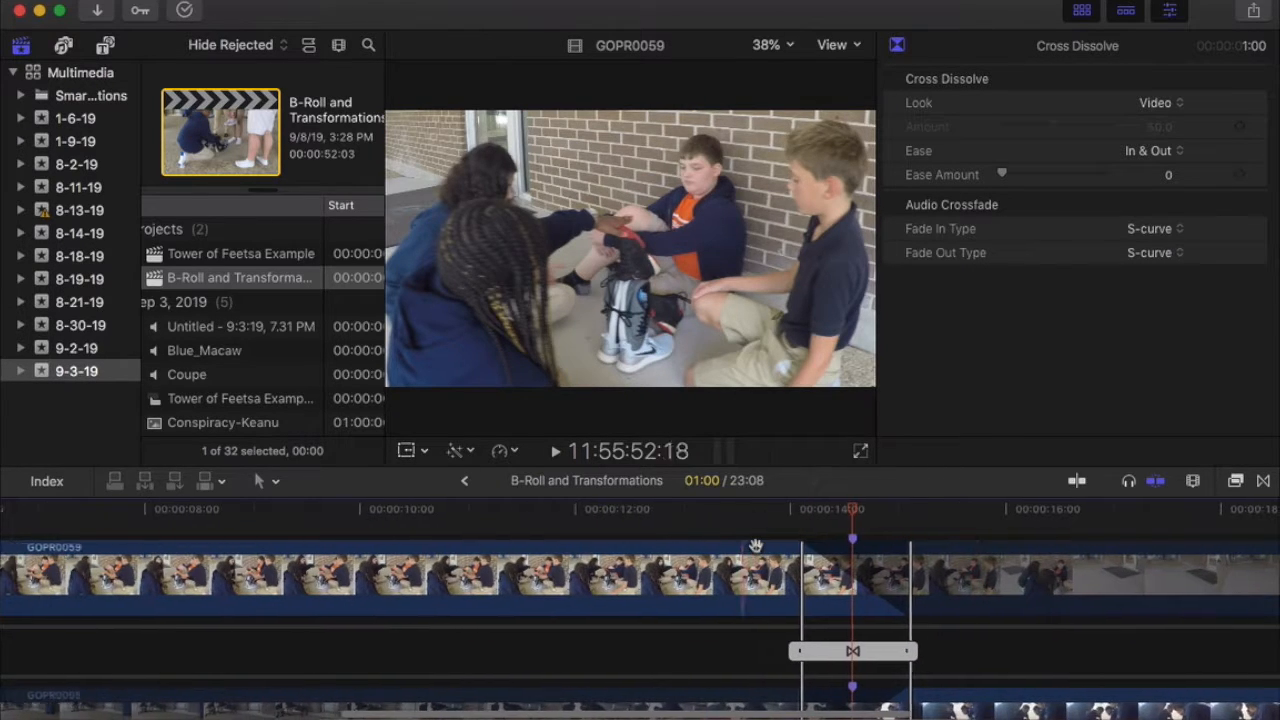
Examine the used and the dimmed unused footage of the outgoing and incoming GOPR0059 clips around the transition in the precision editor
scroll(520, 616, "left", 2)
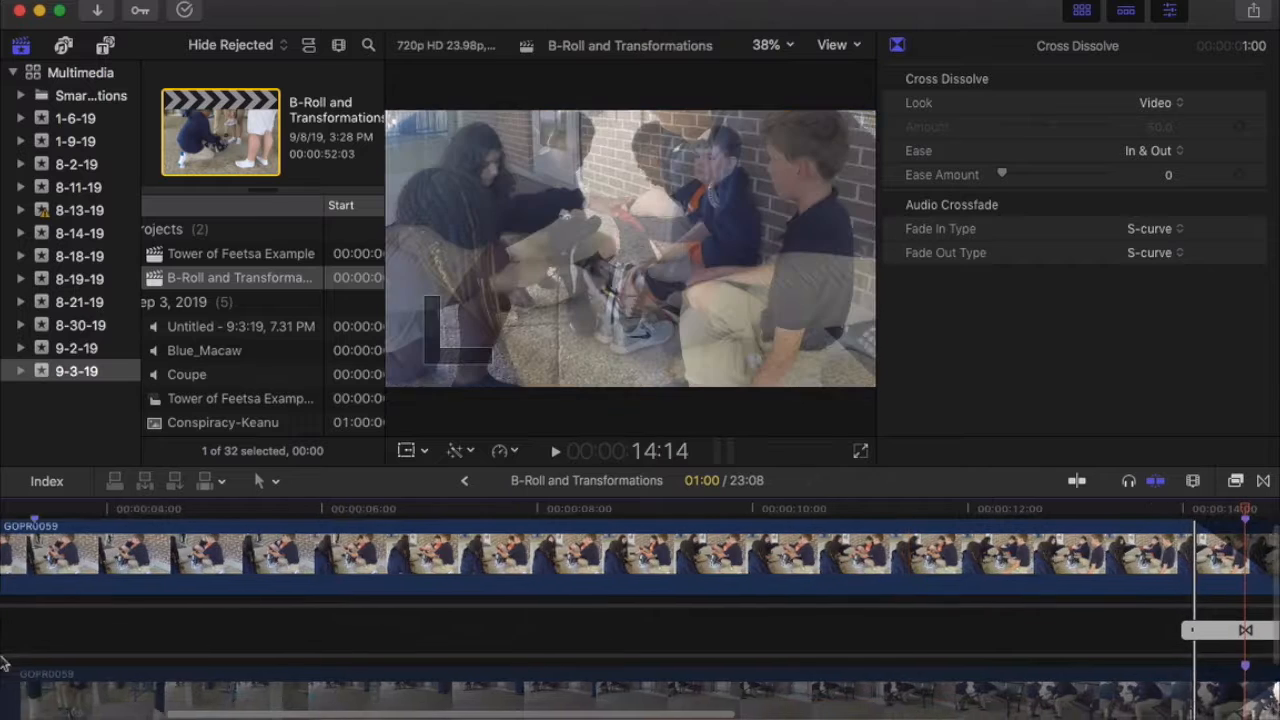
scroll(736, 527, "right", 7)
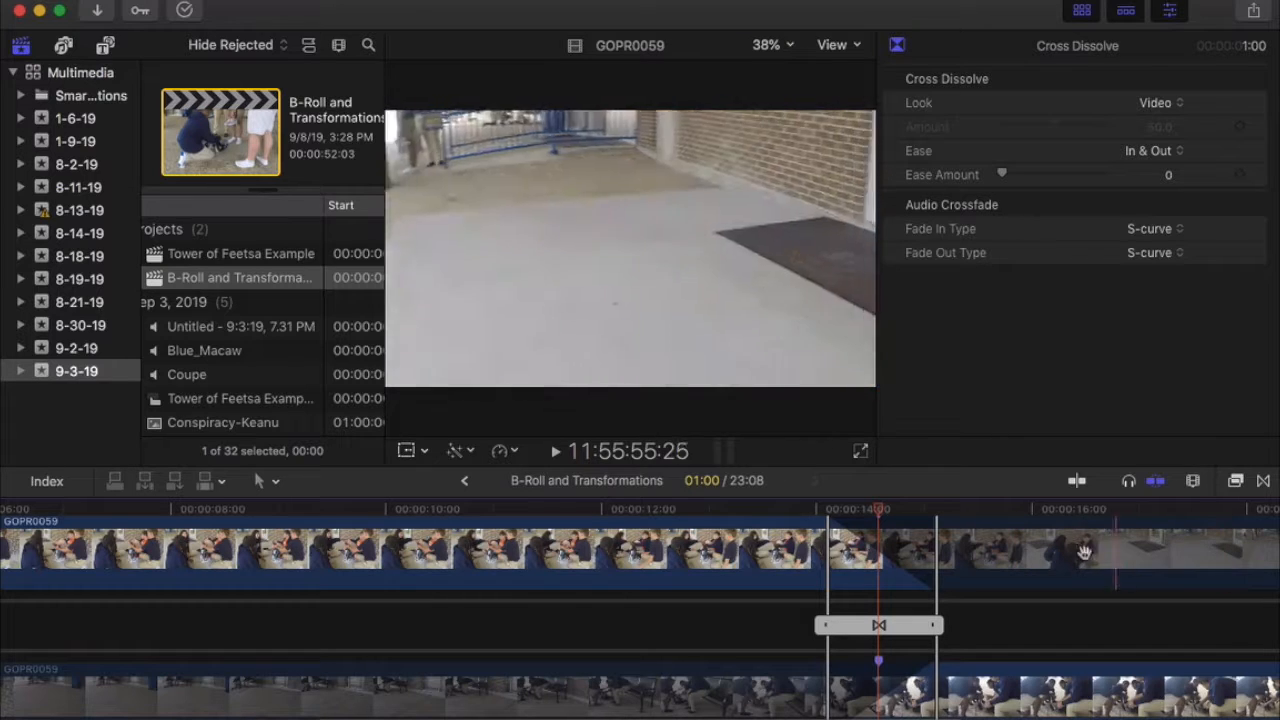
scroll(1044, 565, "up", 2)
scroll(1044, 565, "right", 5)
scroll(1000, 603, "down", 3)
scroll(1000, 603, "left", 2)
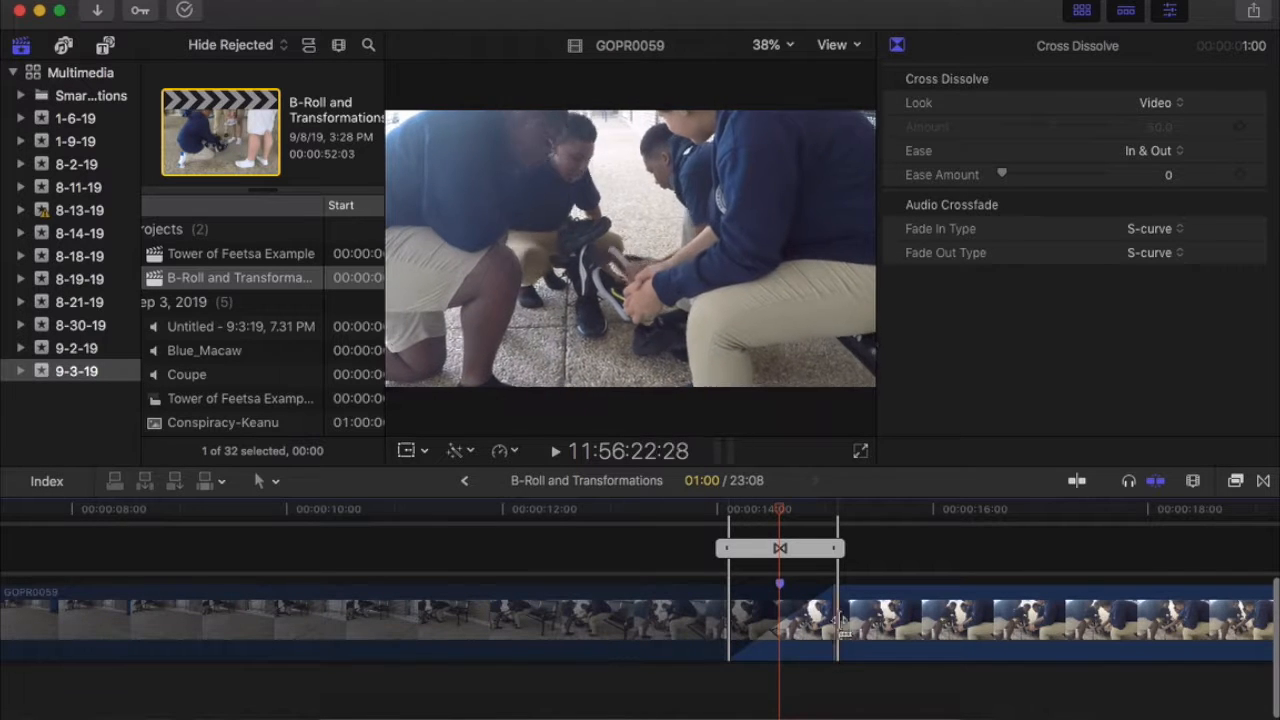
scroll(1005, 628, "right", 3)
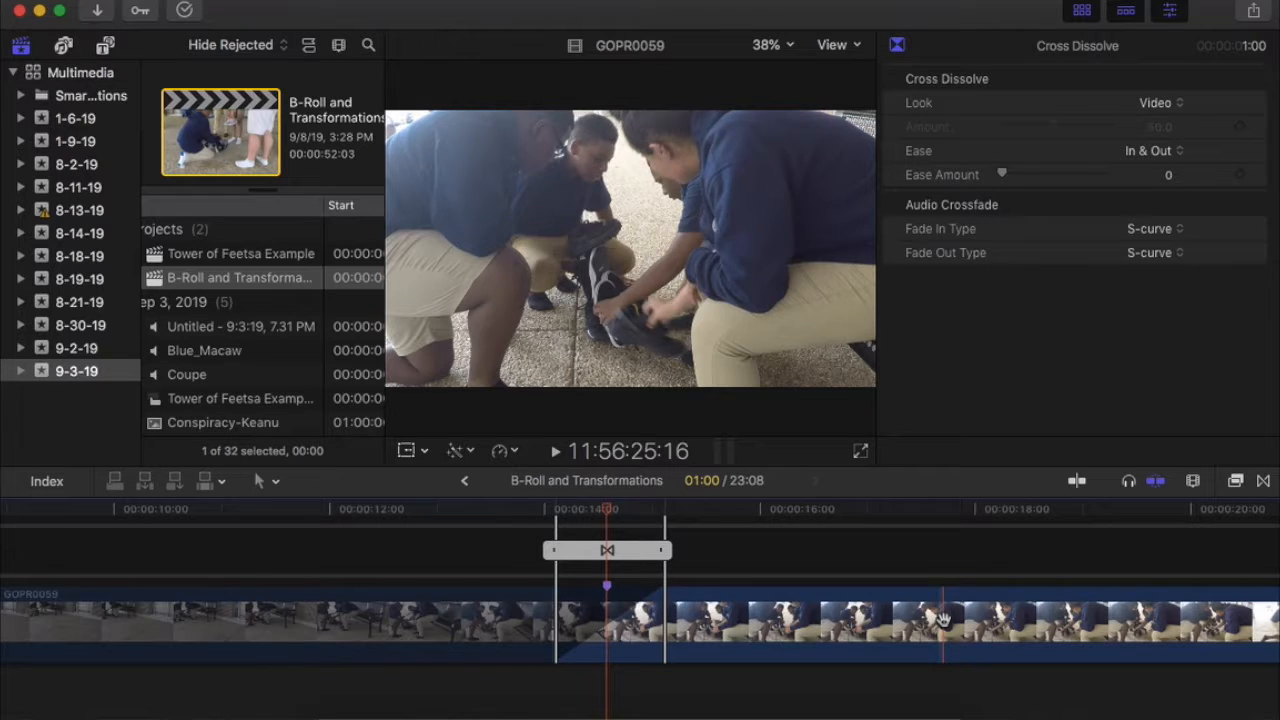
scroll(753, 608, "up", 2)
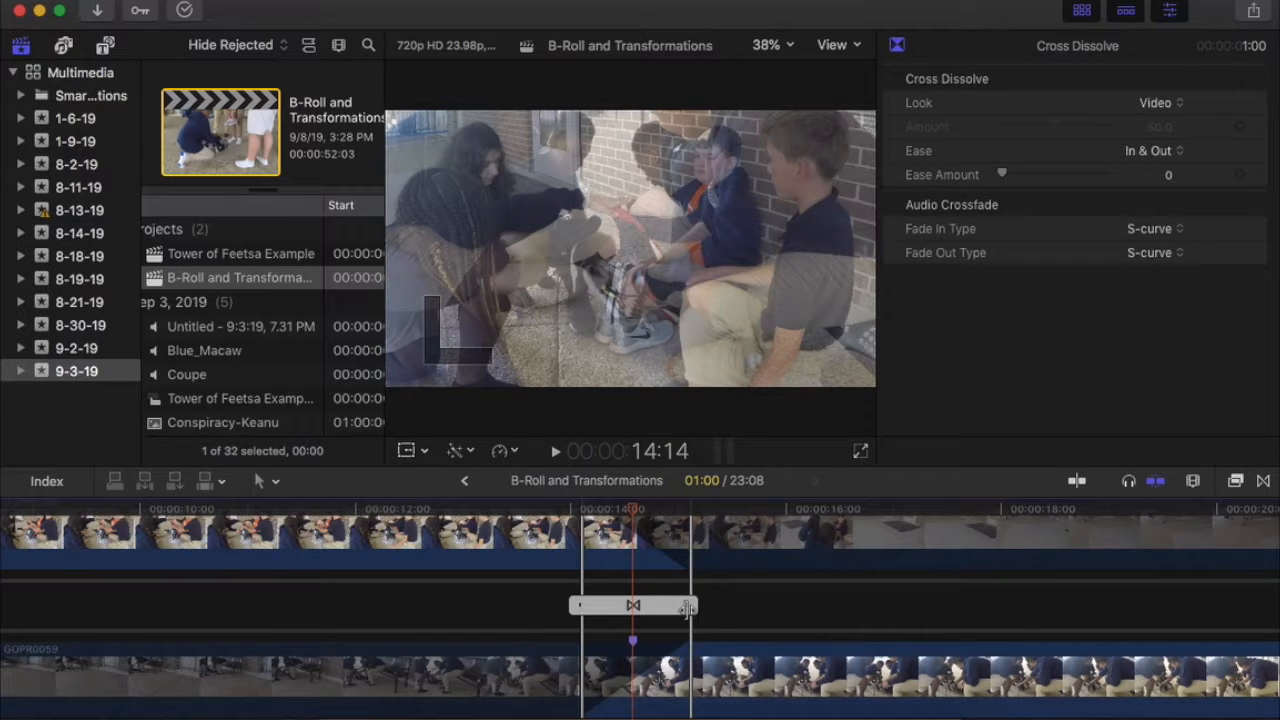
Try lengthening the Cross Dissolve to 1:20 and 2:00, and return its duration to 1:00
left_click(688, 608)
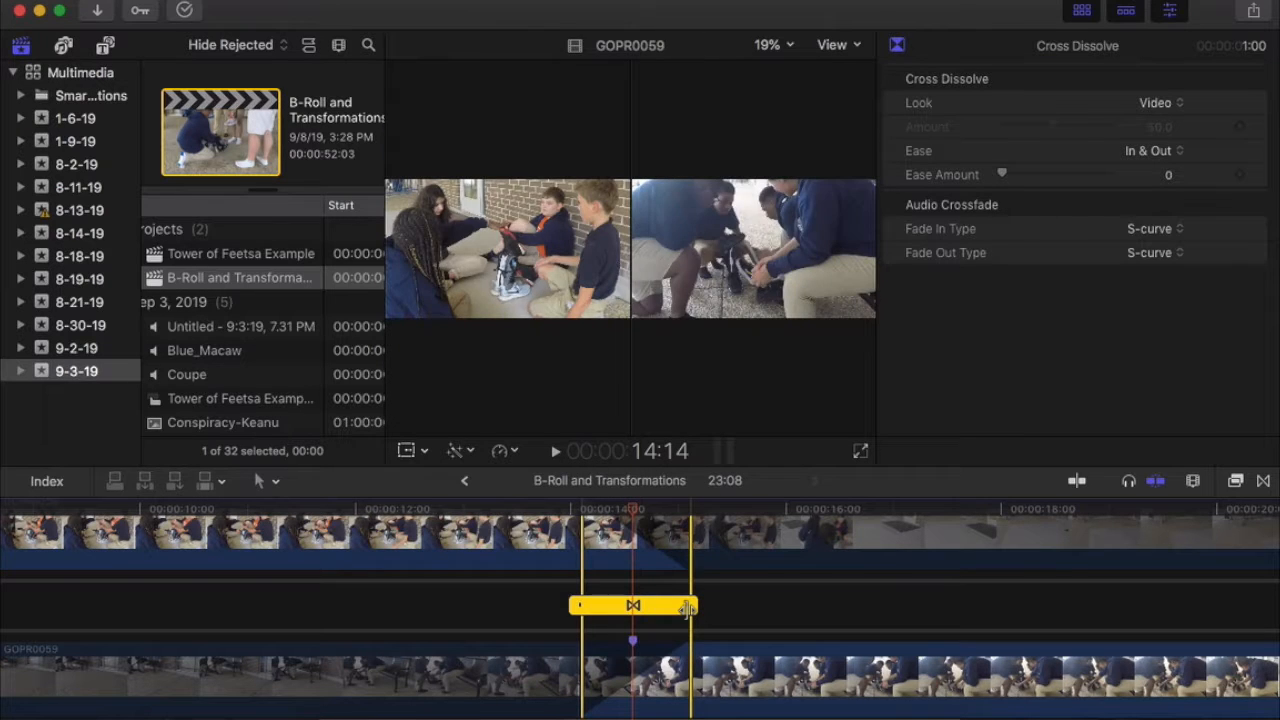
left_click(687, 608)
left_click_drag(688, 608, 730, 614)
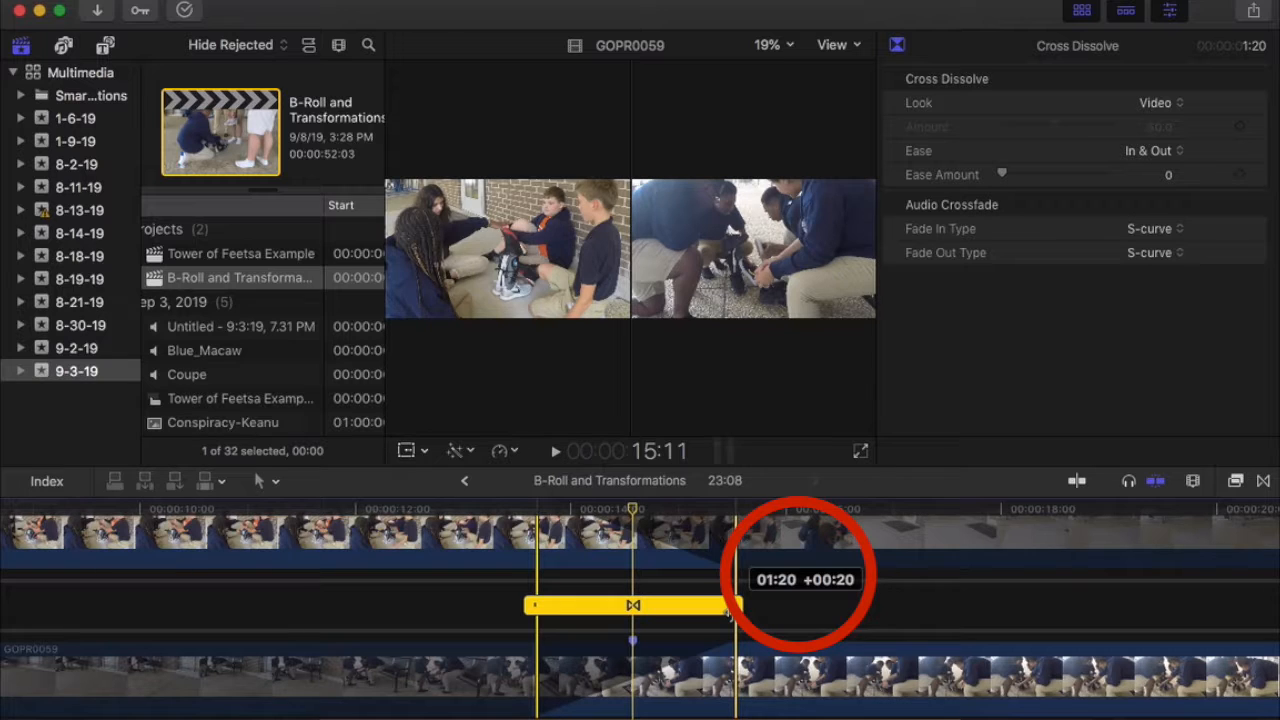
mouse_move(730, 613)
left_mouse_down()
mouse_move(760, 612)
mouse_move(741, 610)
left_mouse_up()
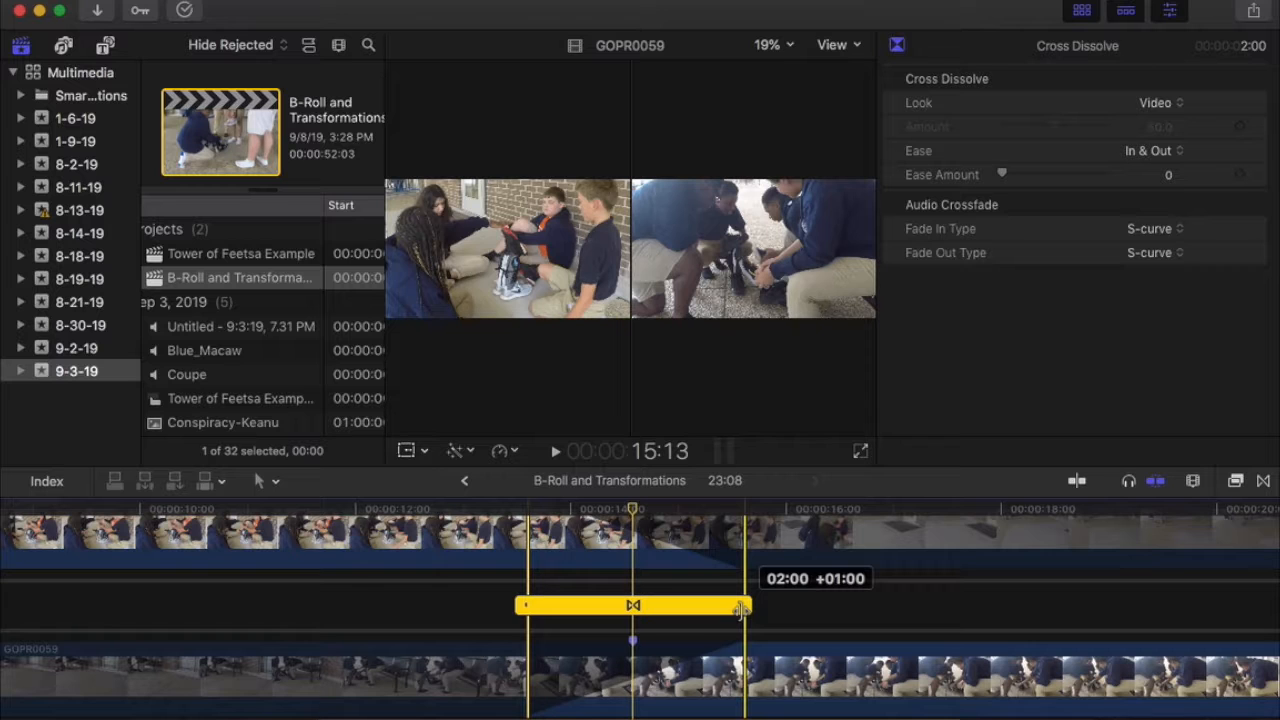
left_click_drag(741, 610, 689, 610)
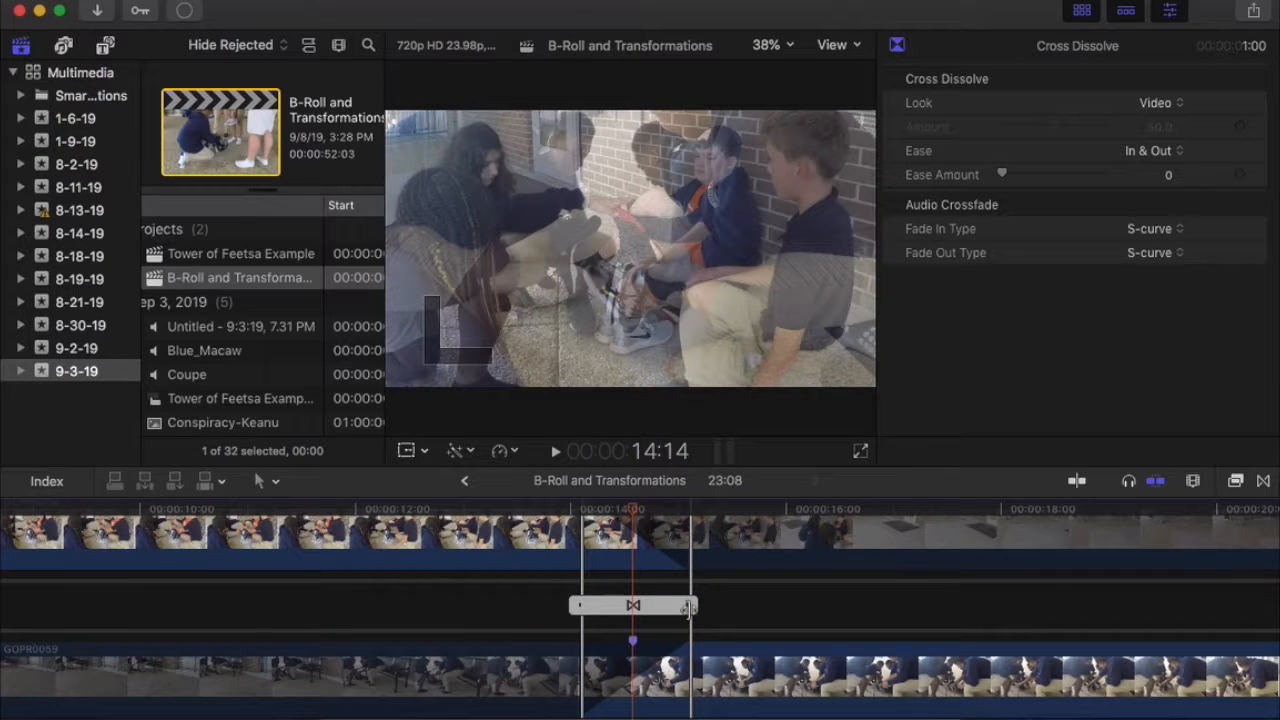
Shift the outgoing GOPR0059 footage by 12 frames in the precision editor, extending that clip to 15:17
scroll(842, 613, "up", 3)
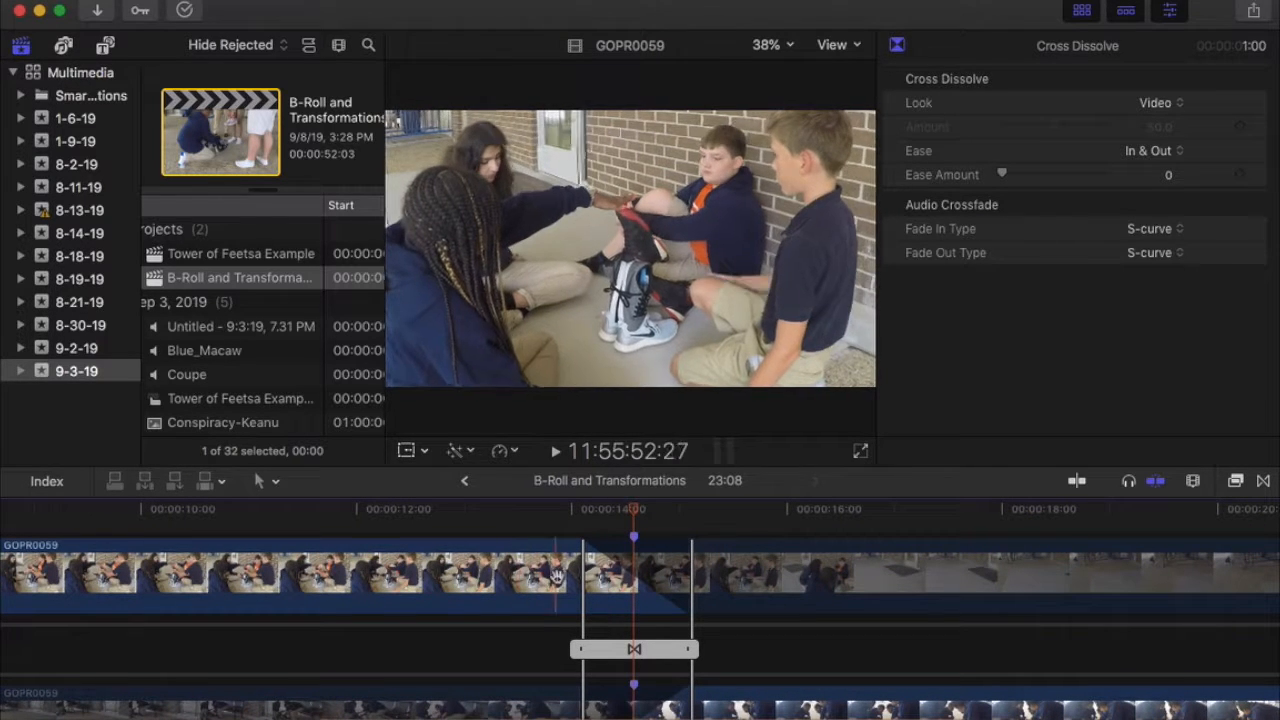
left_click_drag(525, 582, 468, 591)
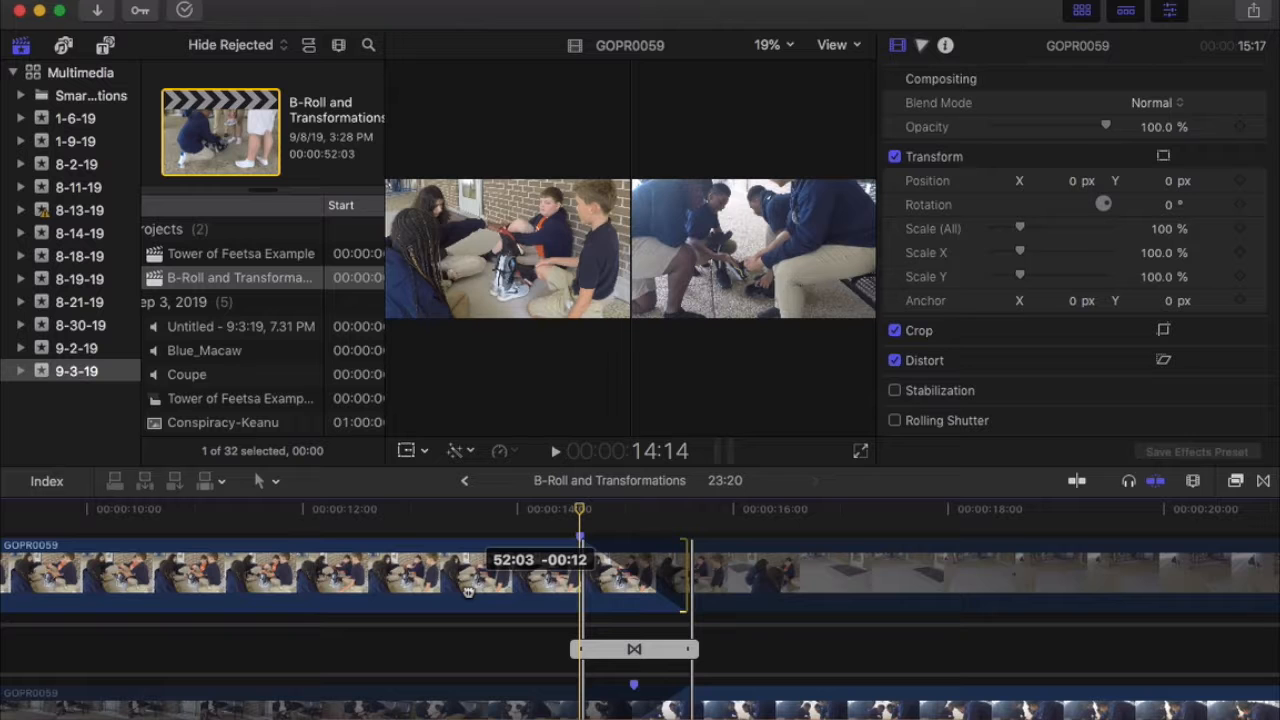
mouse_move(468, 591)
left_mouse_down()
mouse_move(252, 594)
mouse_move(466, 591)
left_mouse_up()
Shift the incoming GOPR0059 footage in the precision editor so the clip starts earlier in its source and lasts 9:23
scroll(756, 637, "down", 3)
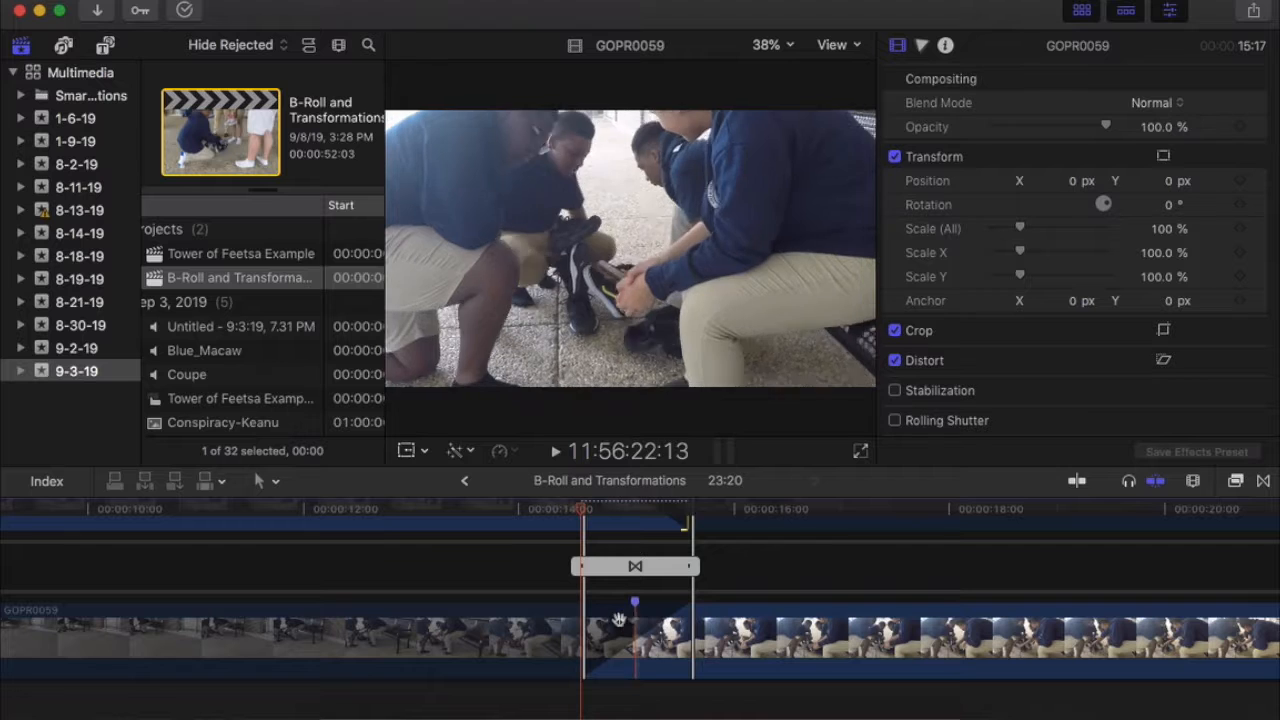
left_click_drag(724, 636, 784, 636)
left_click_drag(585, 513, 688, 516)
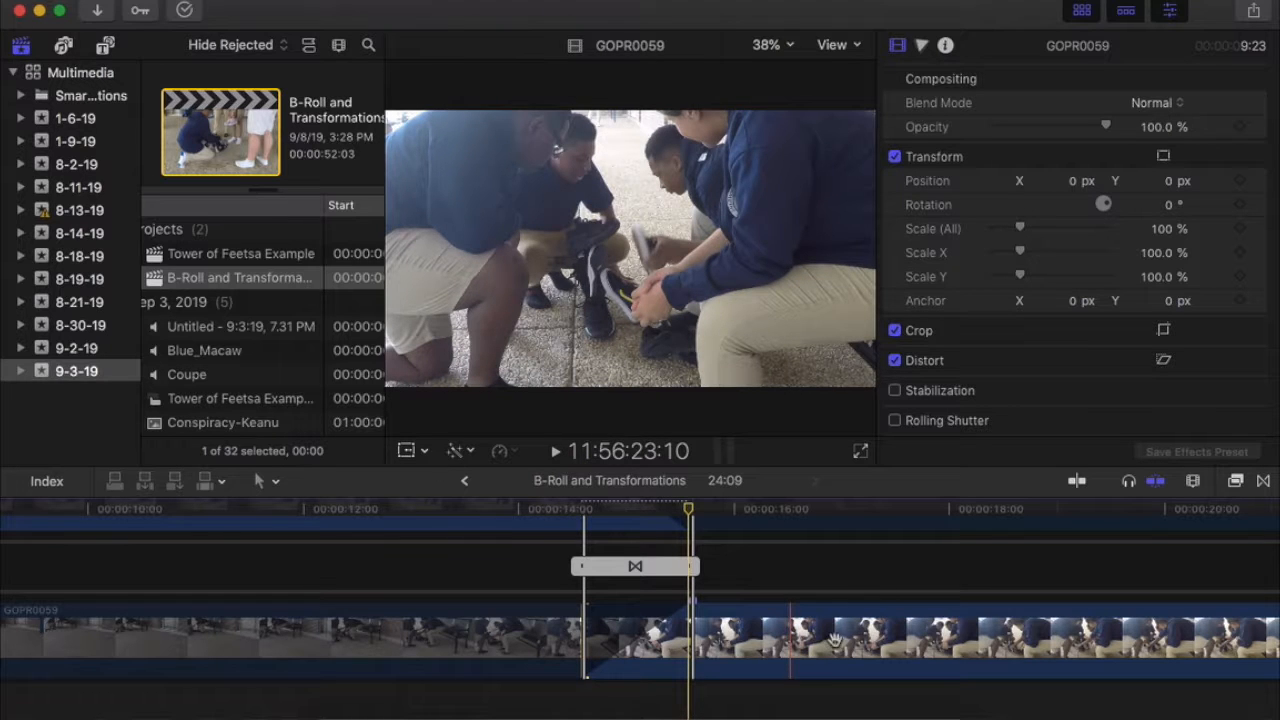
scroll(802, 576, "up", 2)
scroll(802, 576, "left", 2)
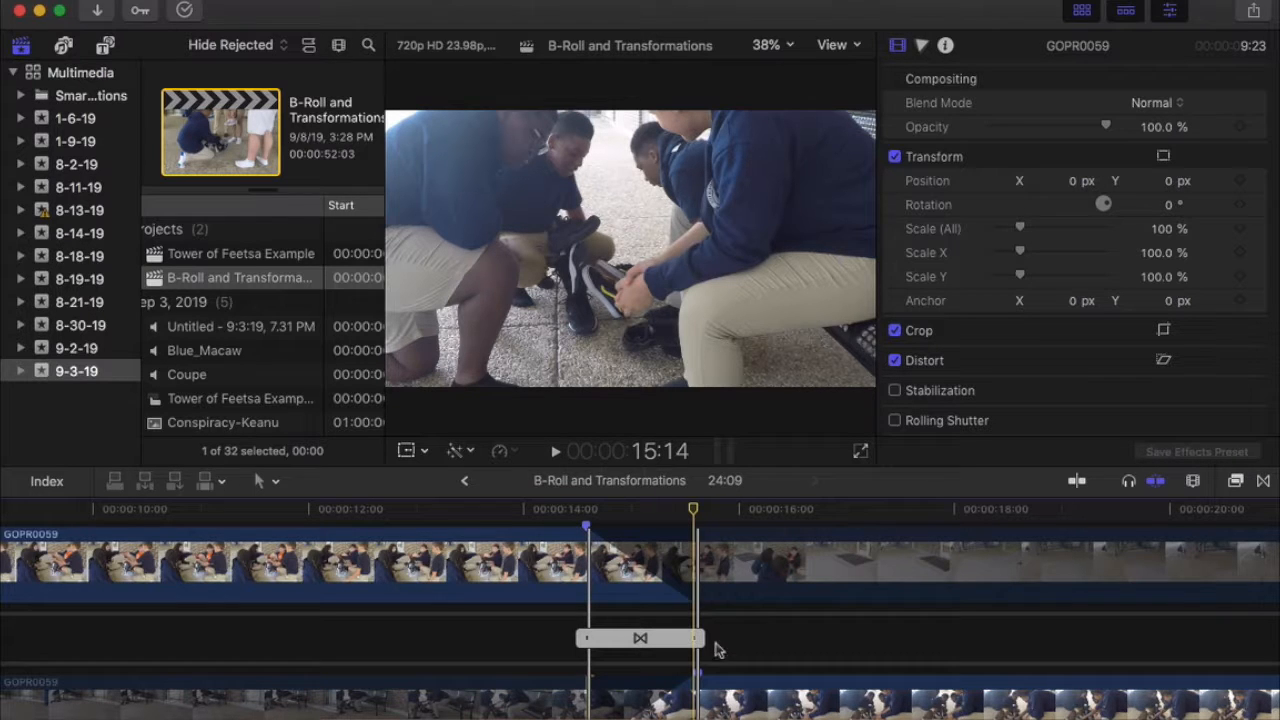
scroll(692, 645, "down", 2)
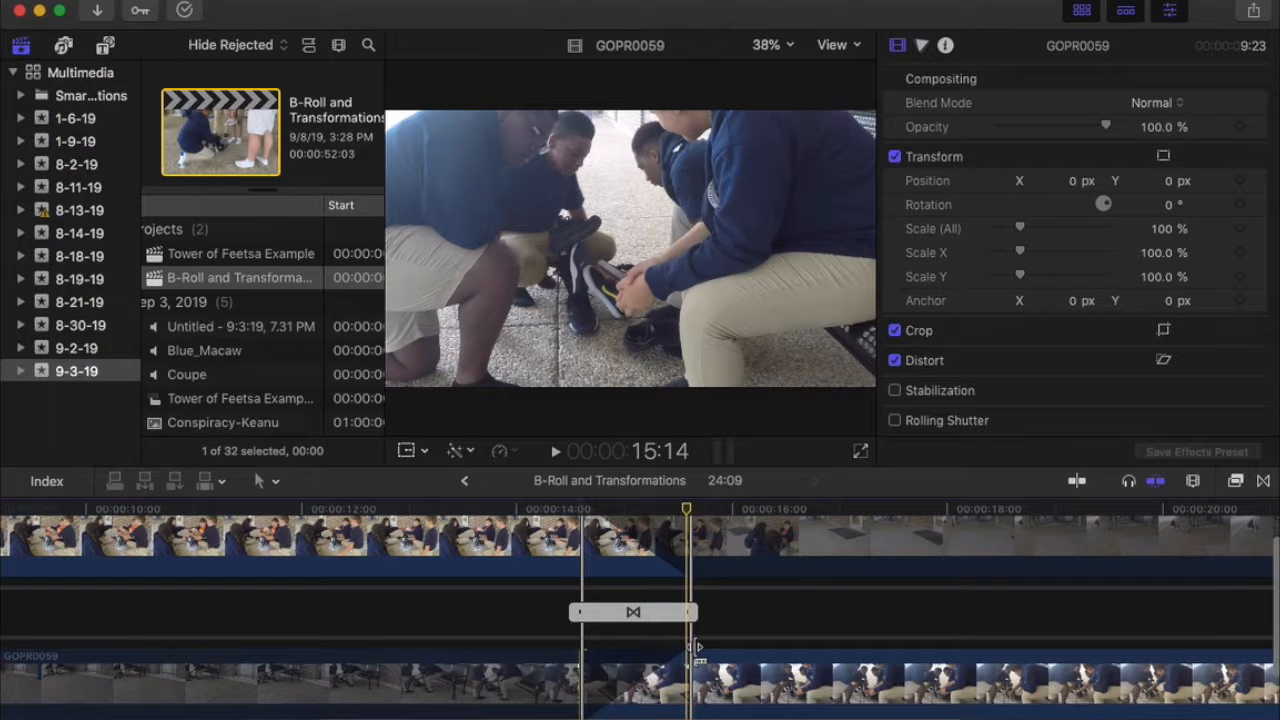
left_click_drag(779, 690, 742, 686)
mouse_move(797, 680)
left_mouse_down()
mouse_move(817, 683)
mouse_move(706, 692)
mouse_move(881, 680)
mouse_move(783, 684)
left_mouse_up()
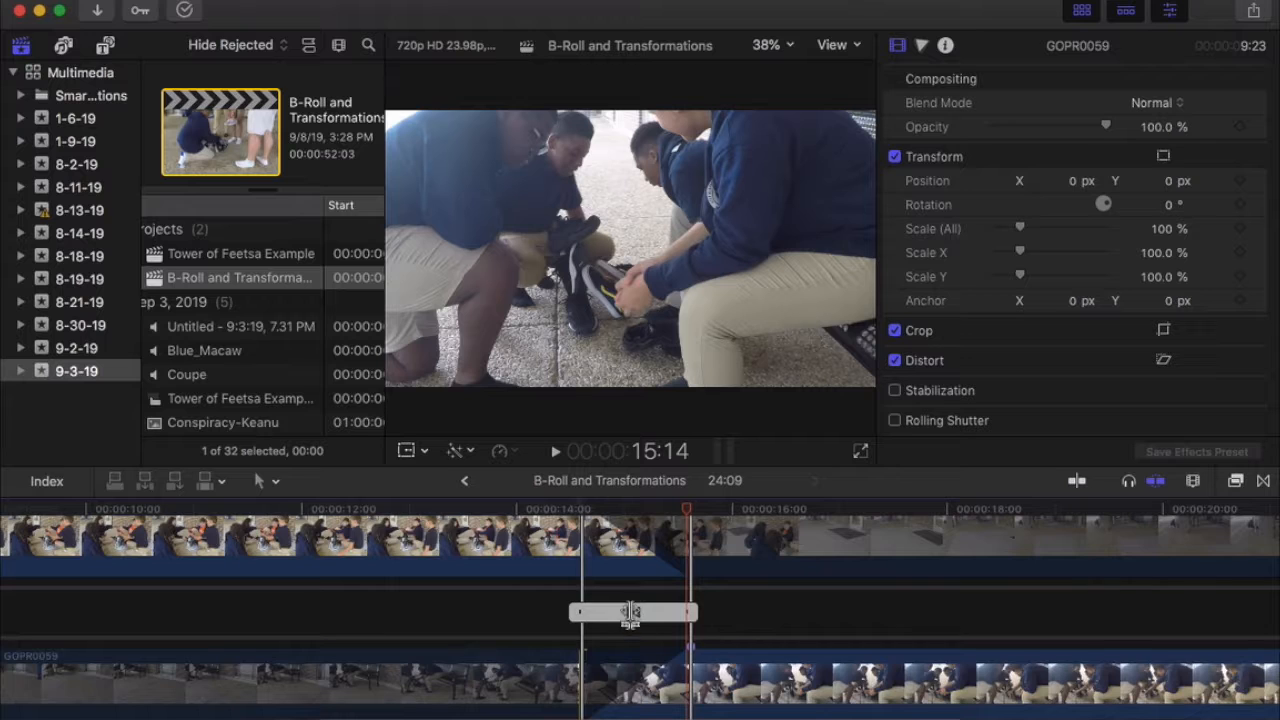
Close the precision editor and play the adjusted Cross Dissolve from 14:06 to about 16:07
double_click(632, 613)
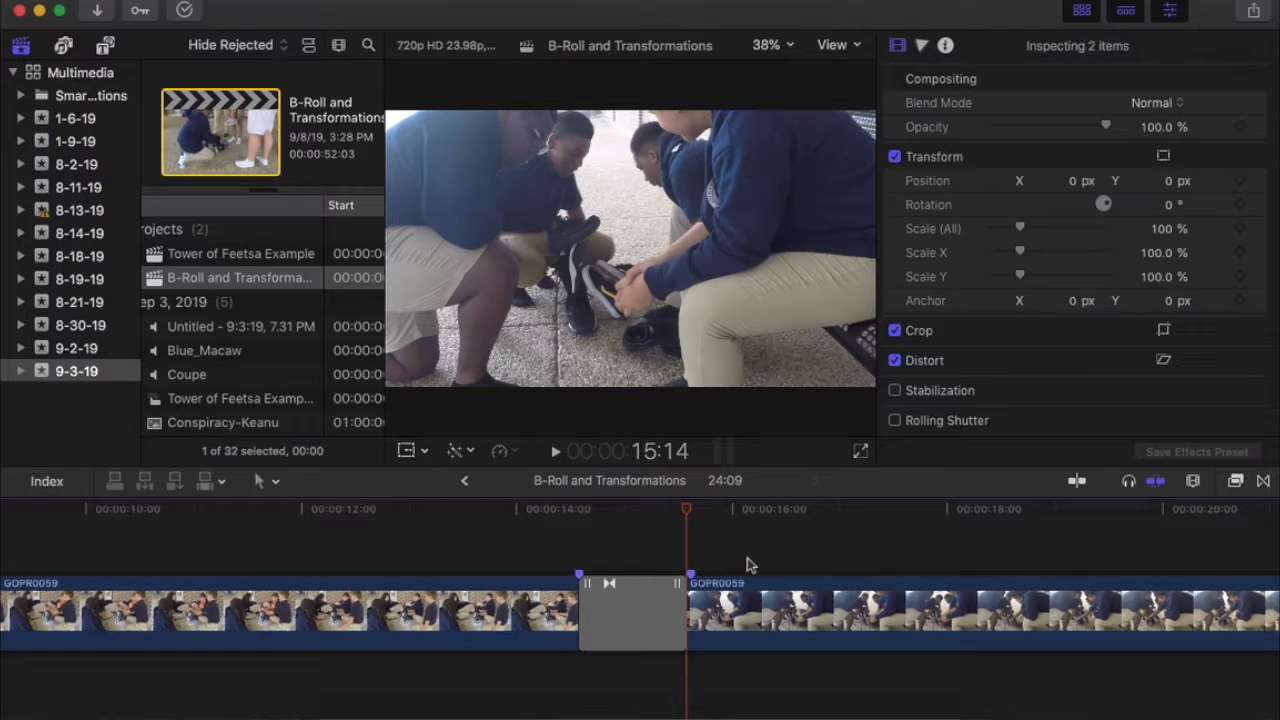
left_click(547, 512)
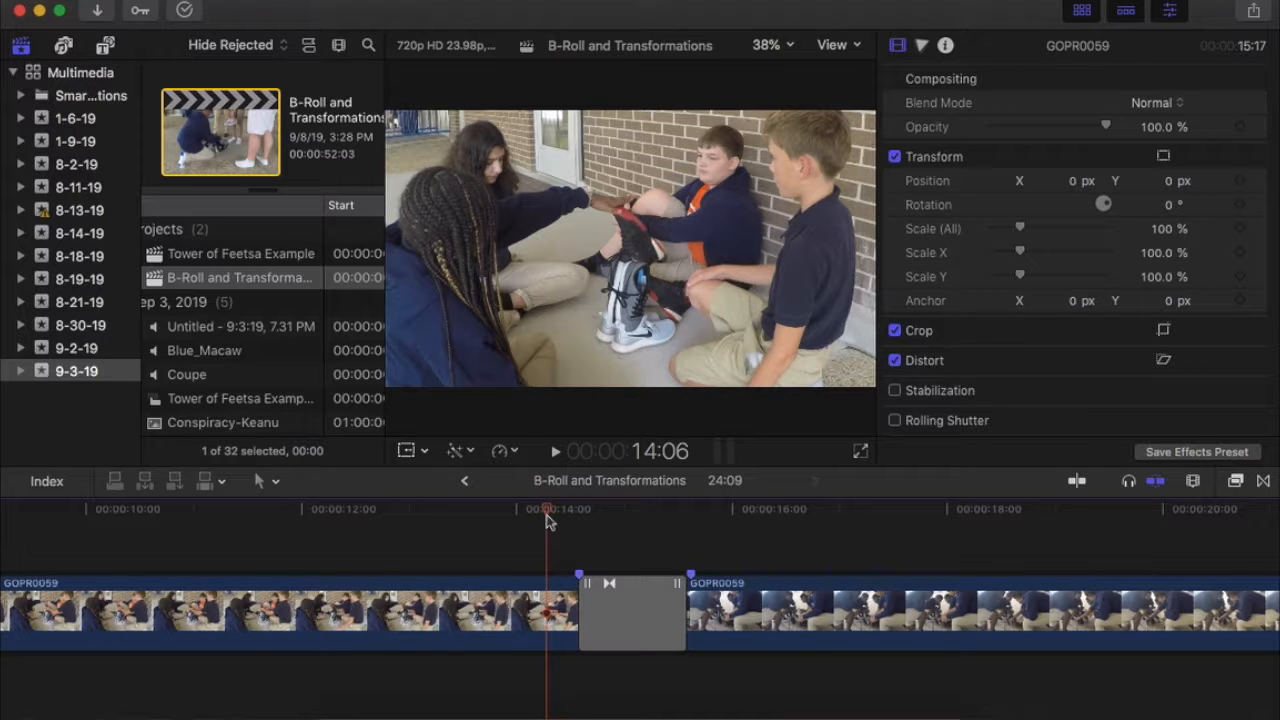
key("space")
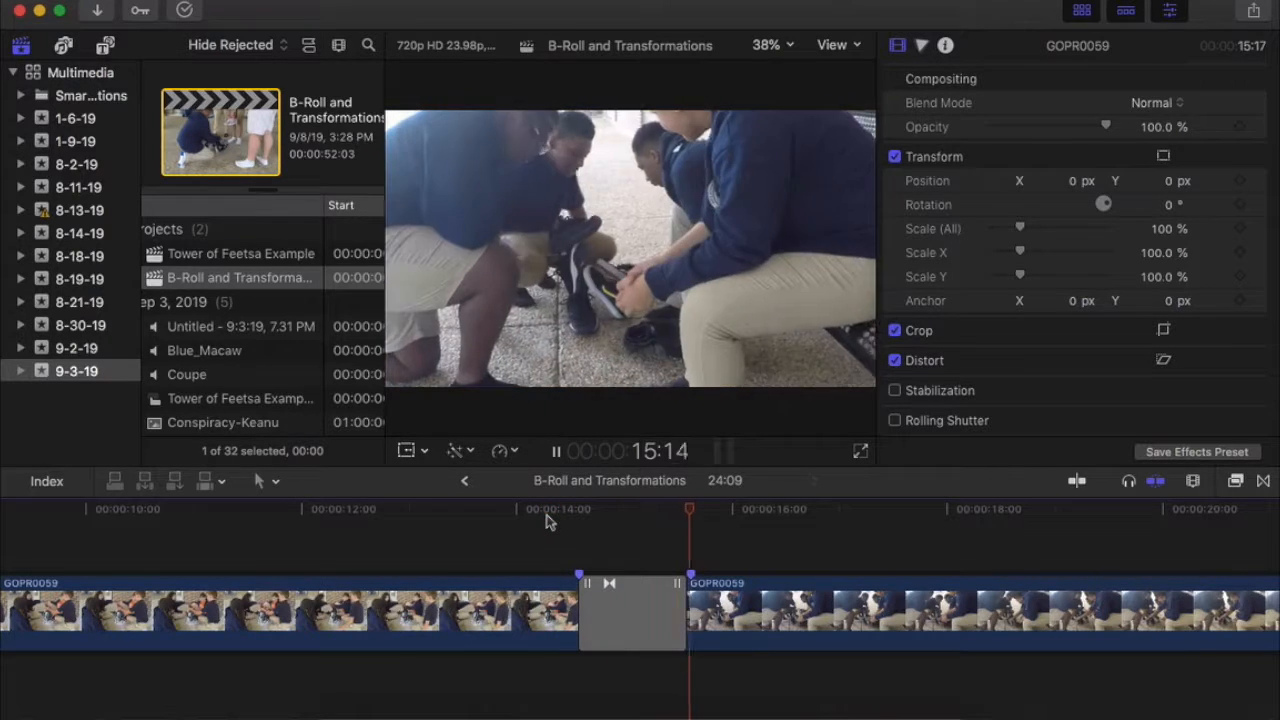
key("space")
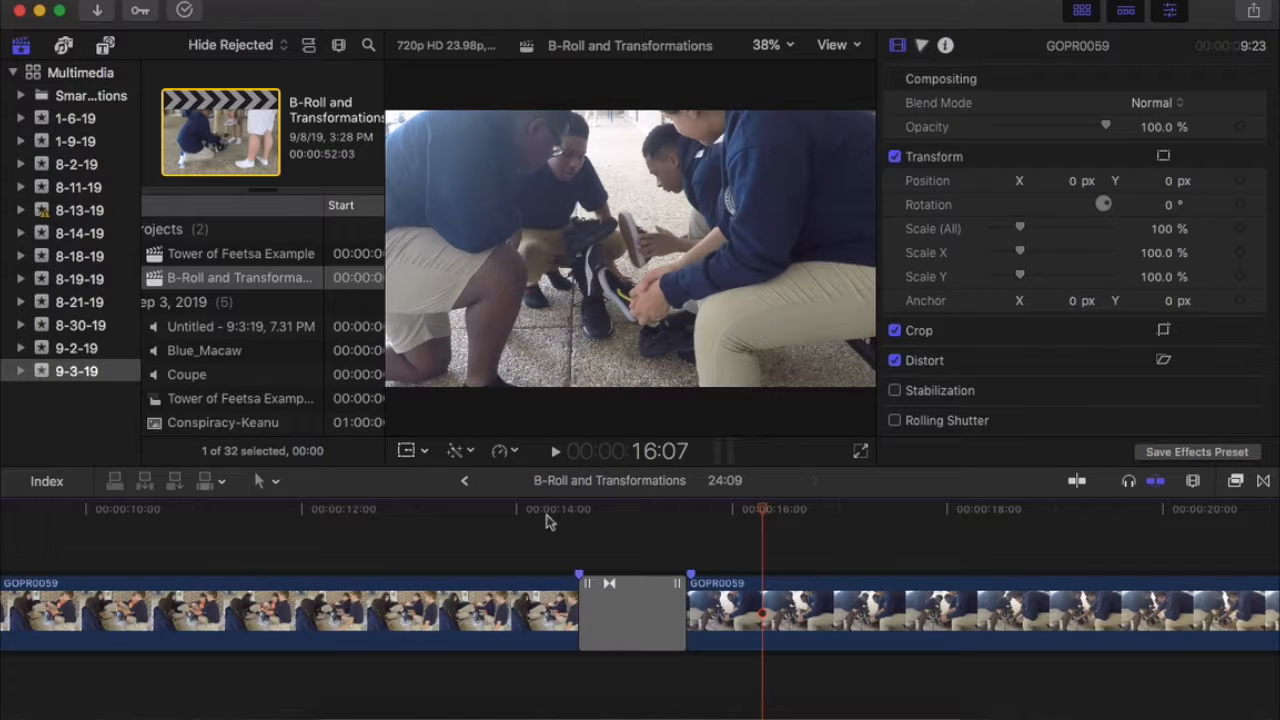